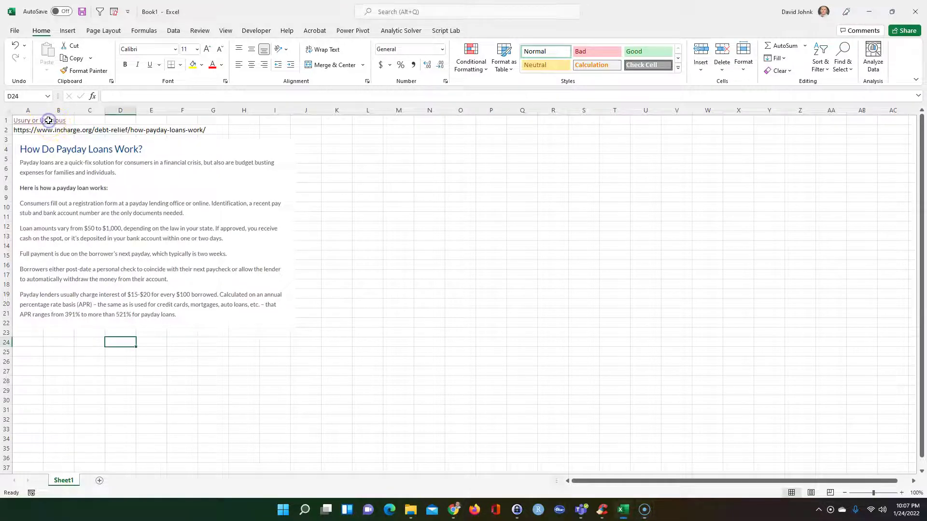
Step: Follow the 'Usury or Usurious' hyperlink in A1 to the Investopedia Usury Rate article
click(29, 122)
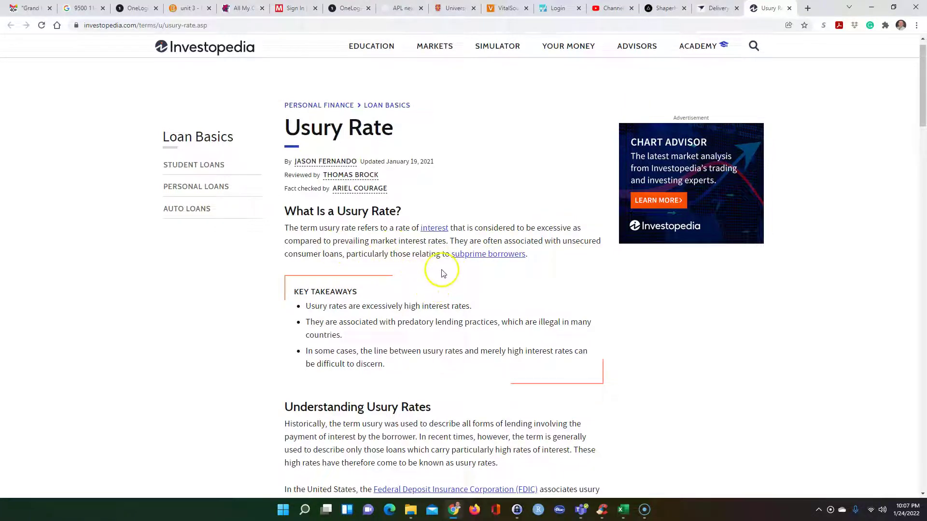
scroll(264, 261, down, 3)
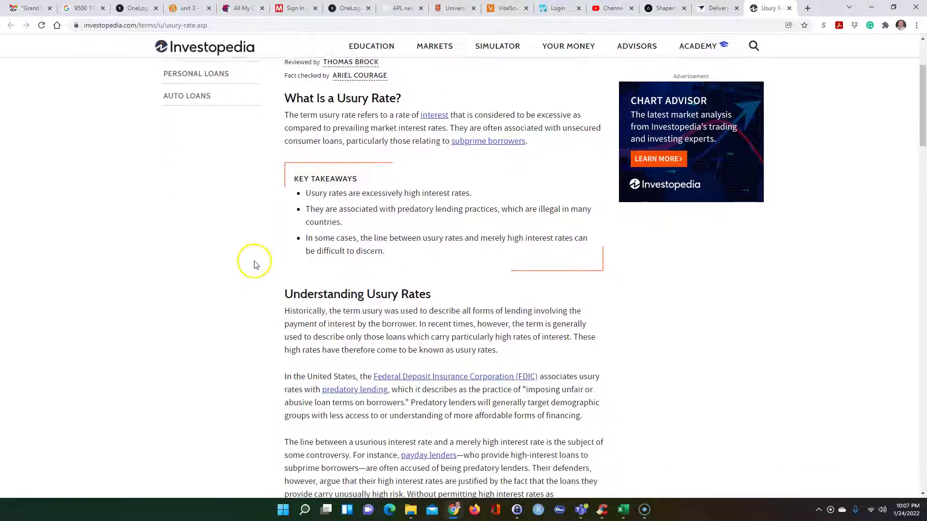
scroll(265, 255, down, 1)
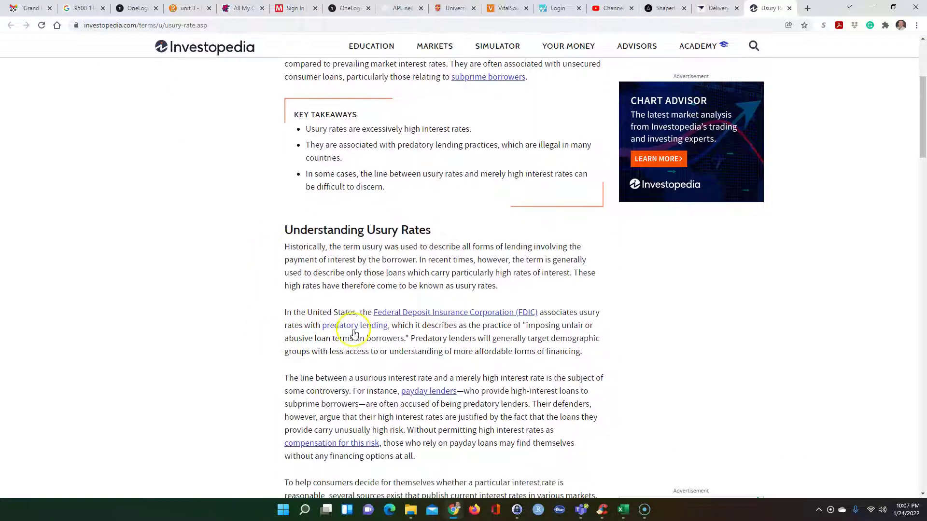
scroll(238, 276, down, 1)
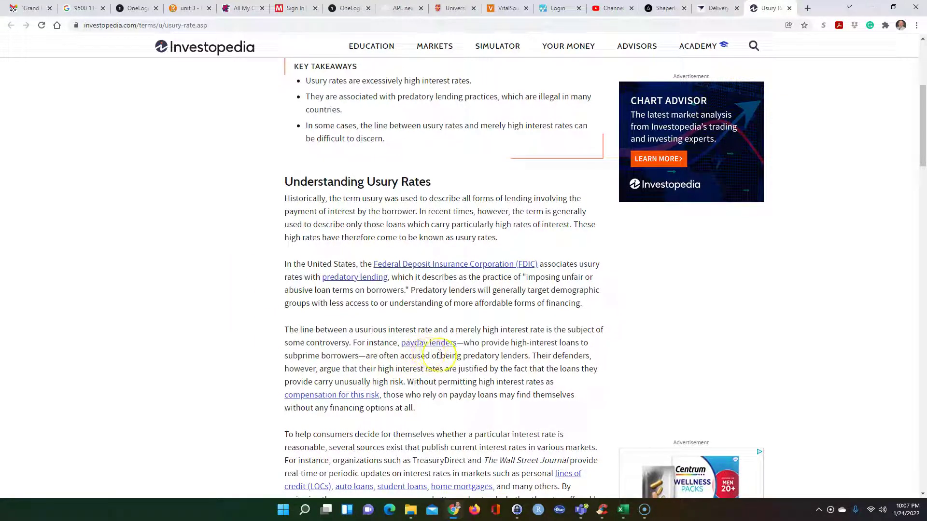
scroll(440, 356, up, 4)
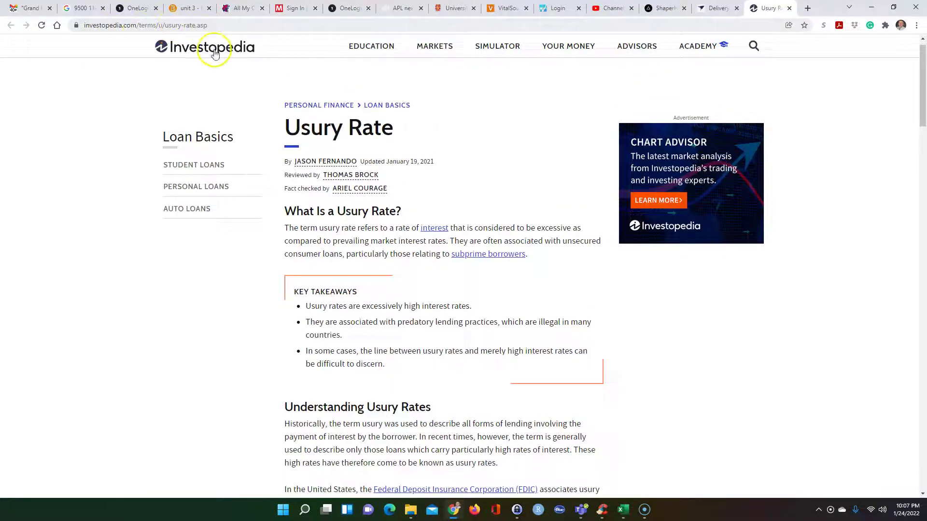
scroll(381, 227, down, 5)
scroll(381, 233, down, 1)
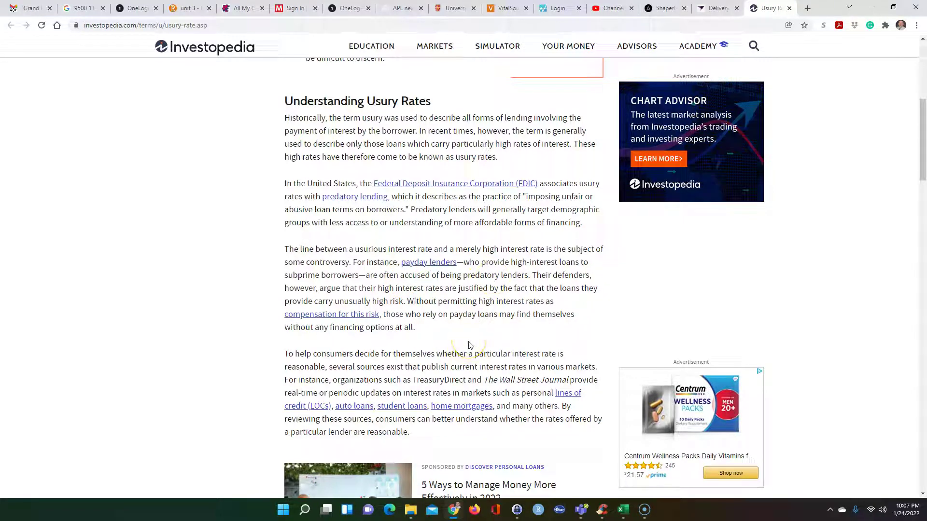
scroll(463, 299, down, 1)
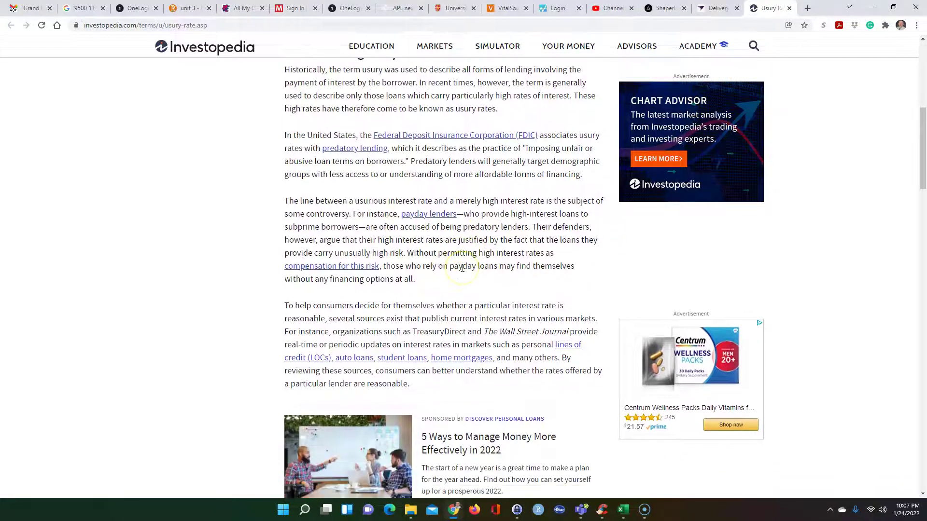
scroll(462, 290, up, 1)
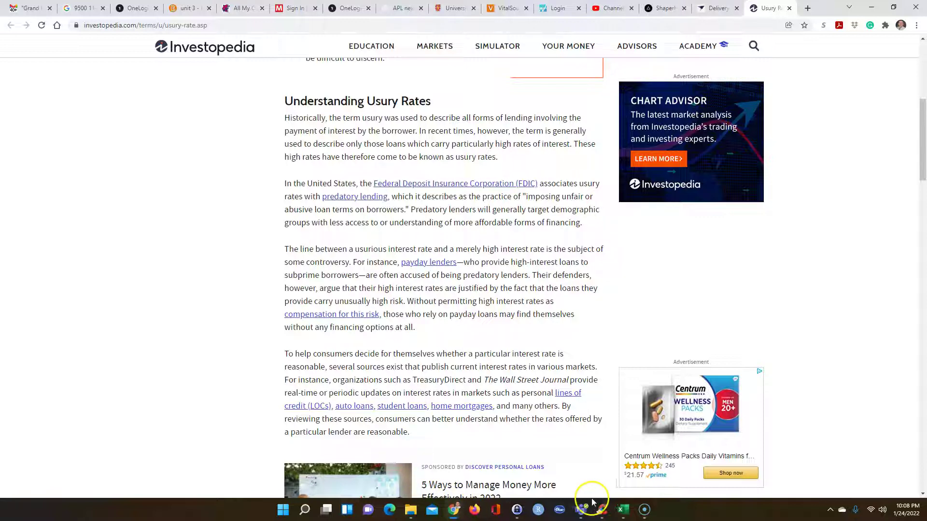
Step: Back in Book1, move the payday-loans picture to columns R–Z and the incharge URL to Q3
click(626, 511)
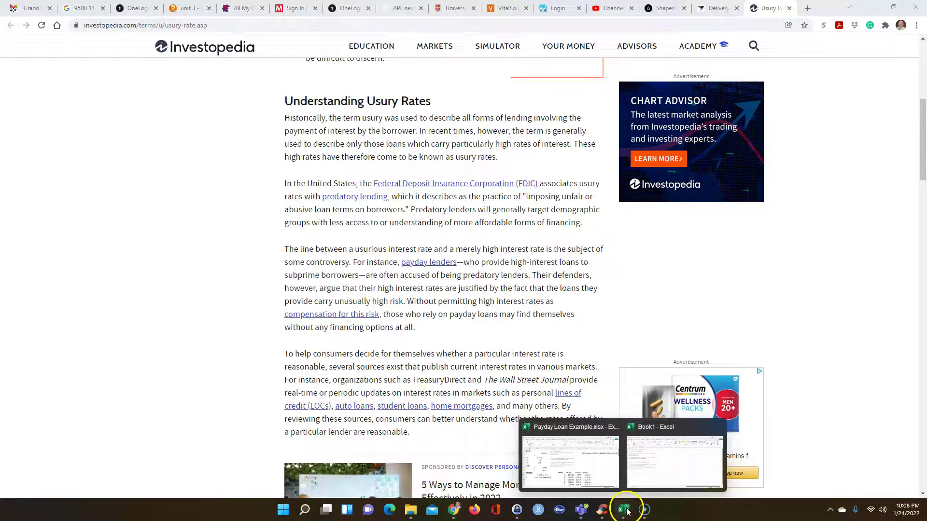
click(652, 476)
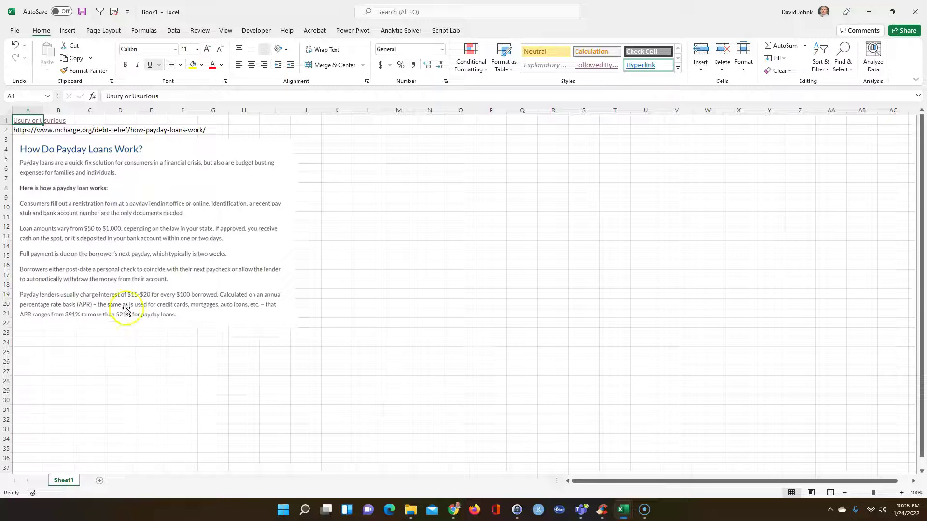
click(23, 131)
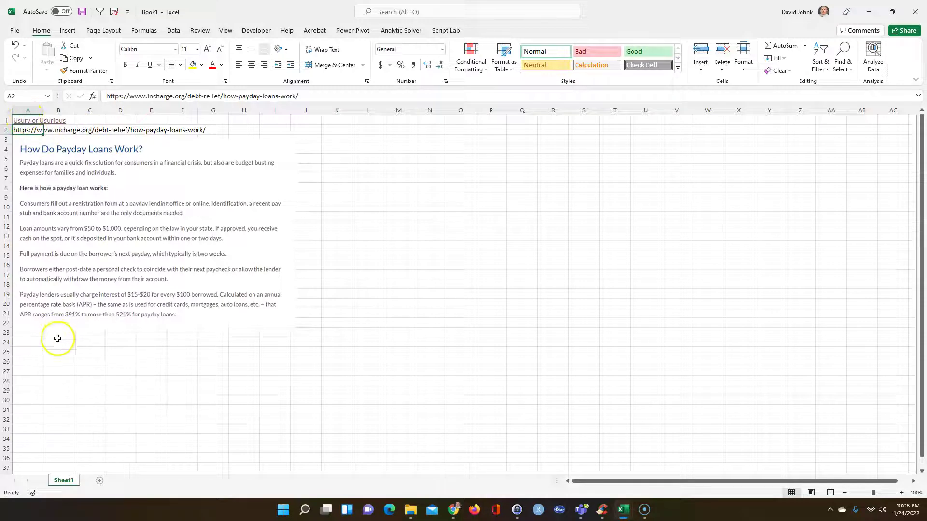
drag(133, 182, 622, 193)
click(25, 130)
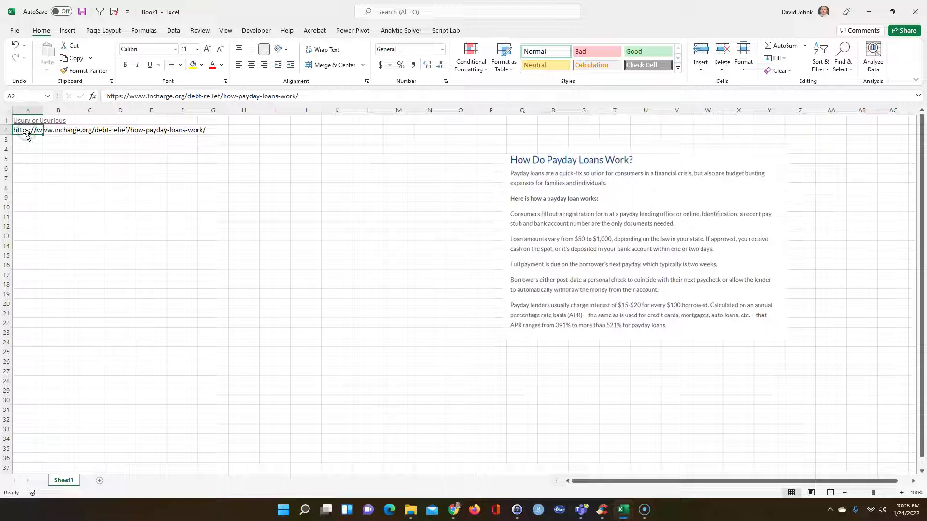
drag(28, 137, 524, 141)
click(454, 200)
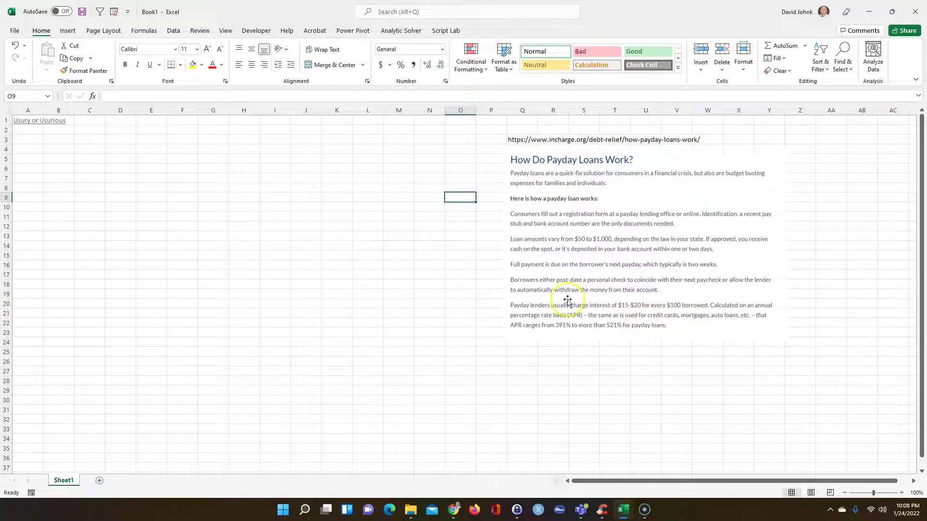
click(276, 266)
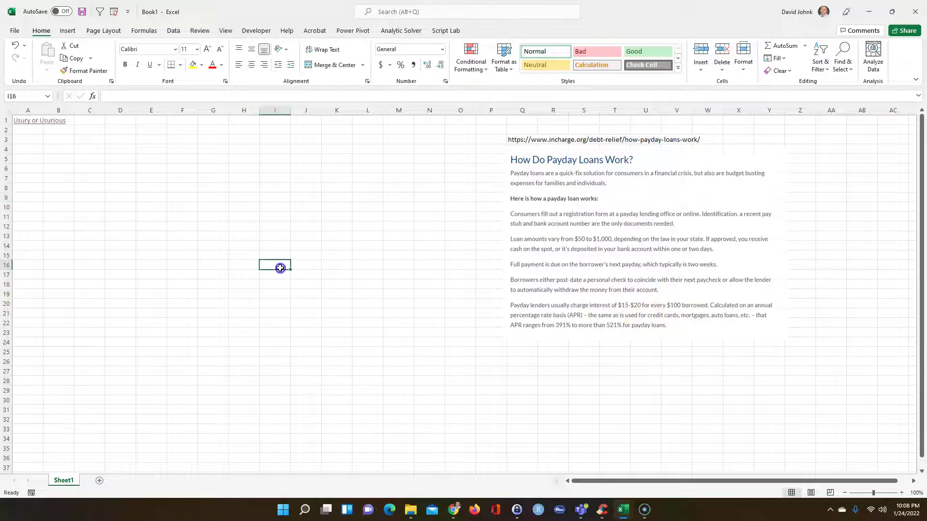
Step: Cut the 'Usury or Usurious' link from A1 and paste it into Q1
right_click(20, 124)
key(Escape)
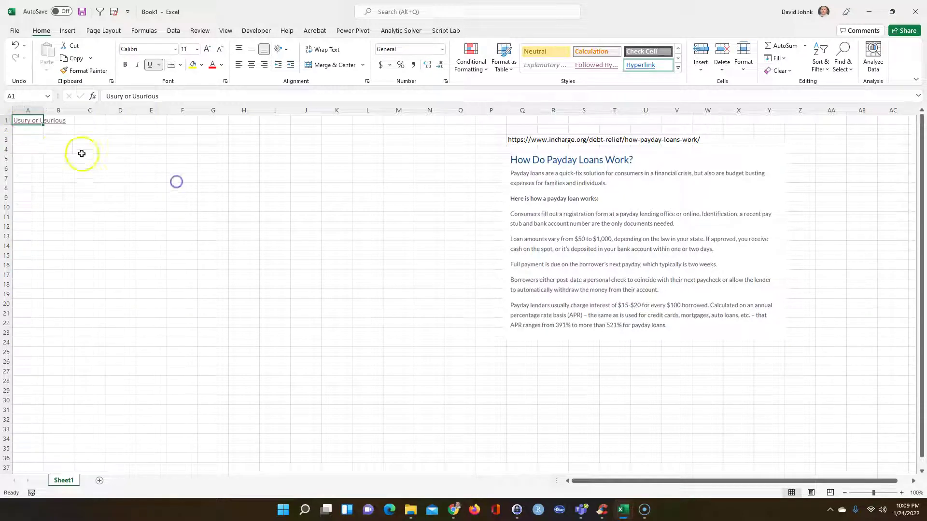
right_click(29, 127)
click(48, 137)
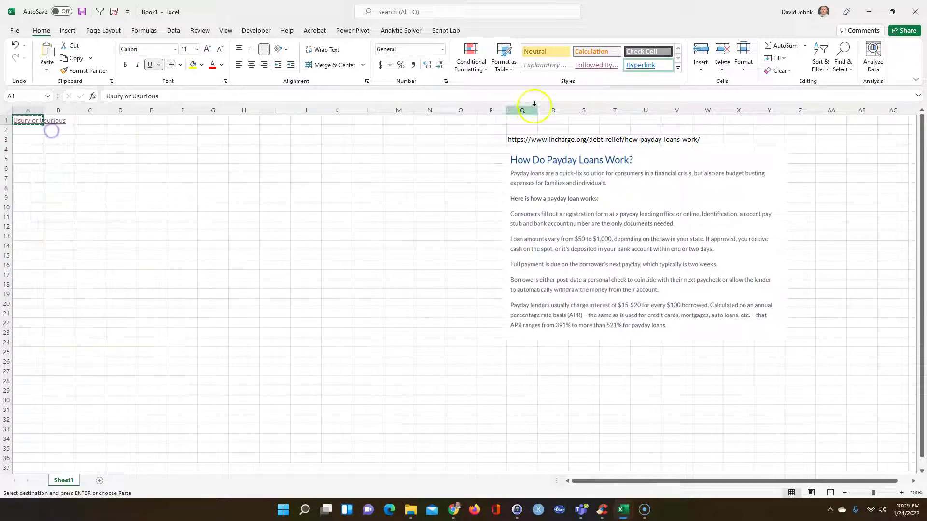
click(524, 119)
key(Return)
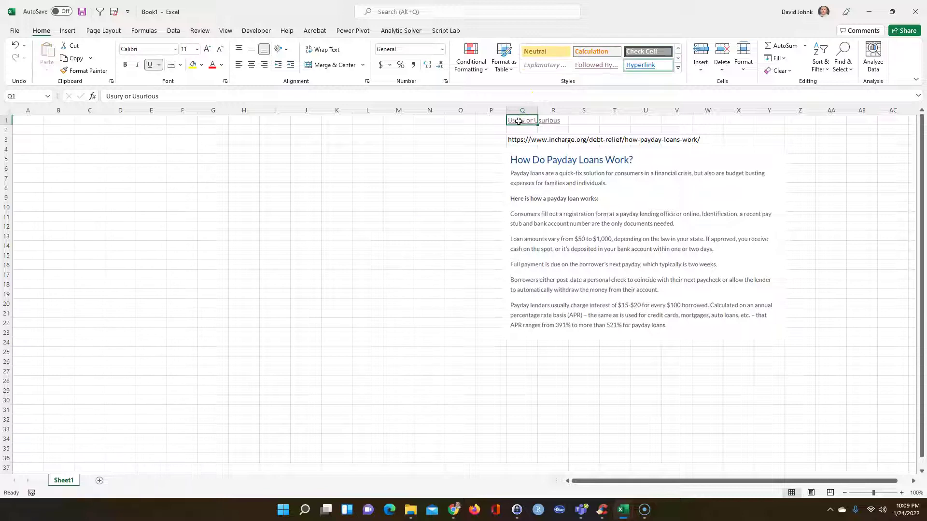
click(400, 236)
click(24, 121)
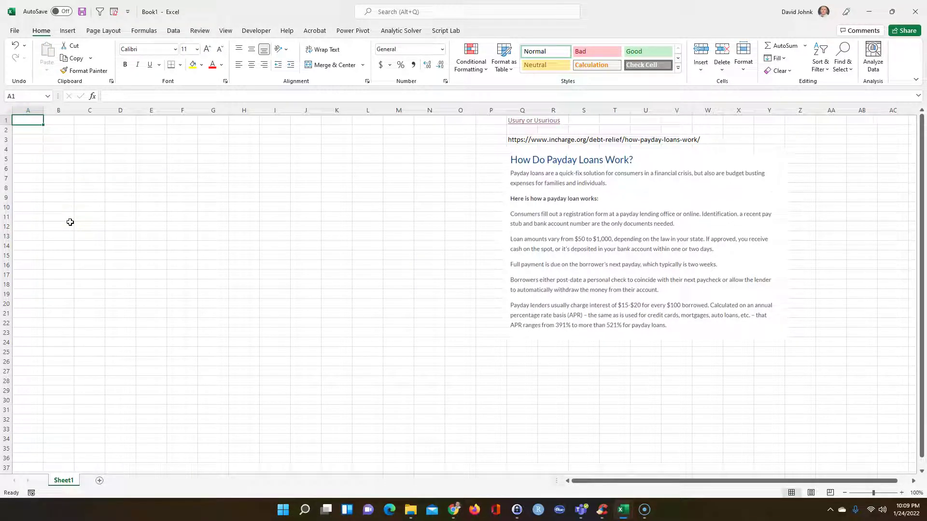
Step: Enter a bold, underlined 'Given:' heading in A1 and zoom the sheet to 130%
text(Given:)
key(Return)
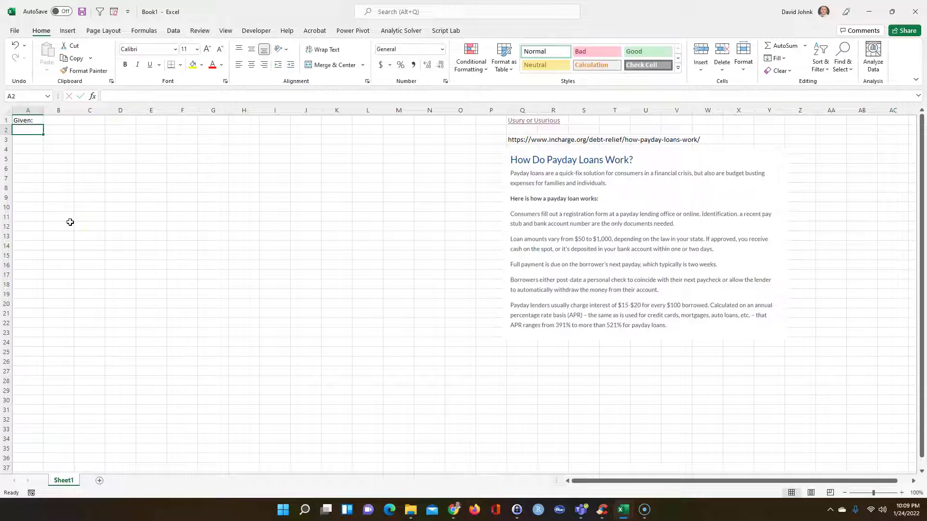
click(26, 120)
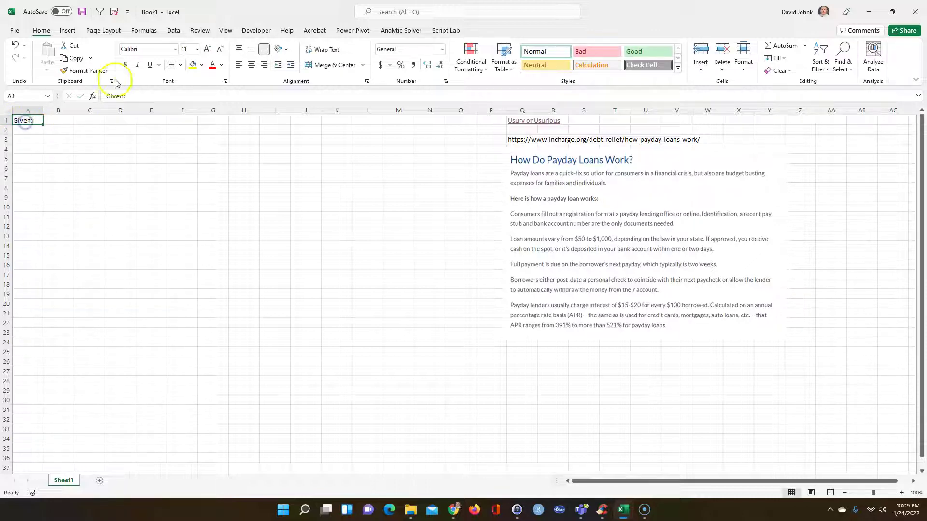
click(125, 64)
click(150, 65)
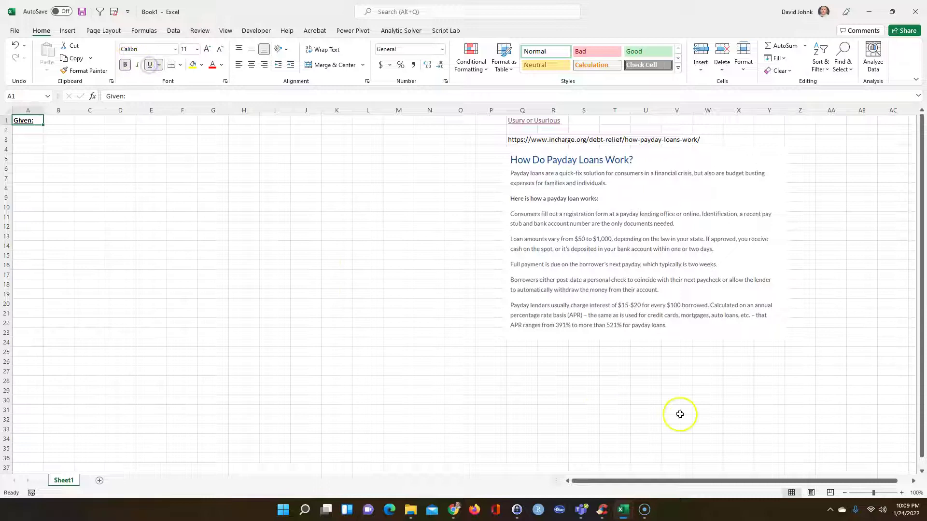
click(901, 493)
click(901, 493)
click(902, 493)
click(358, 325)
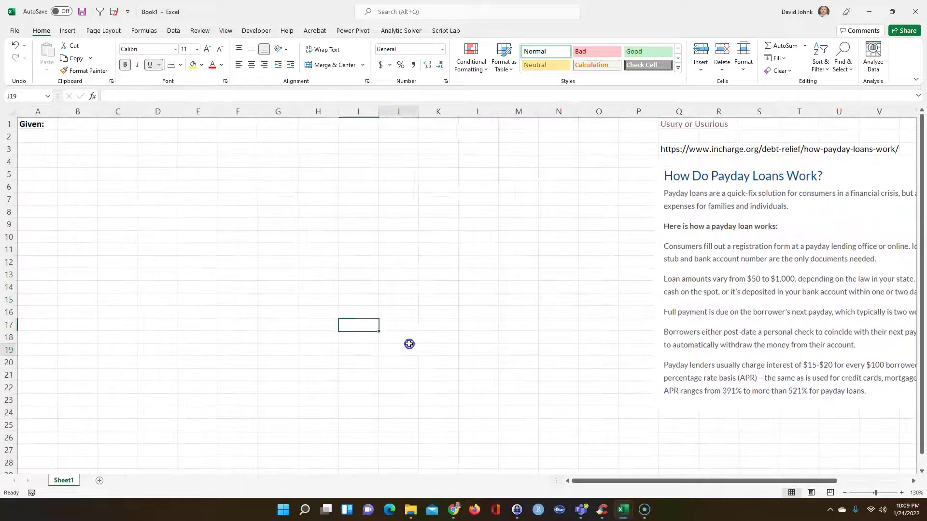
click(198, 161)
Step: Enter the labels N, r, PV, PMT and FV in A2:A6 and move the article picture mid-sheet
click(29, 140)
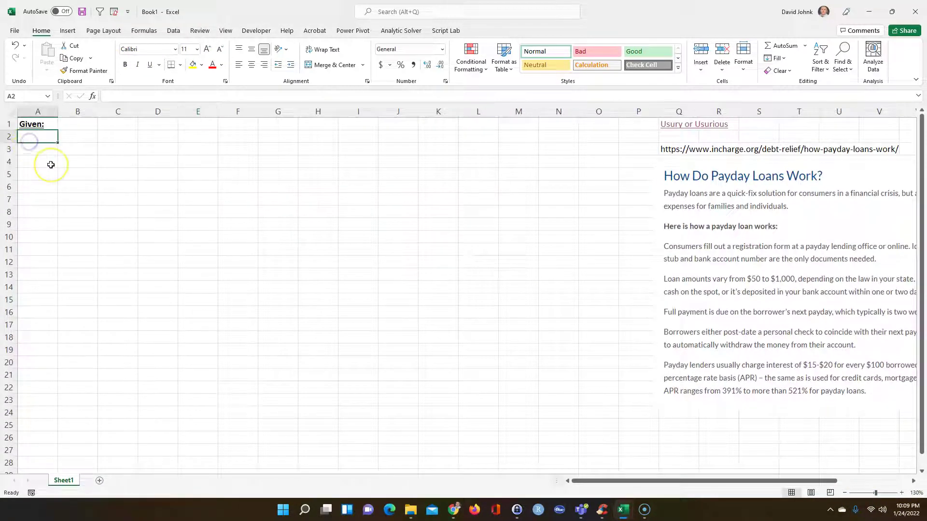
text(N)
key(Return)
text(r)
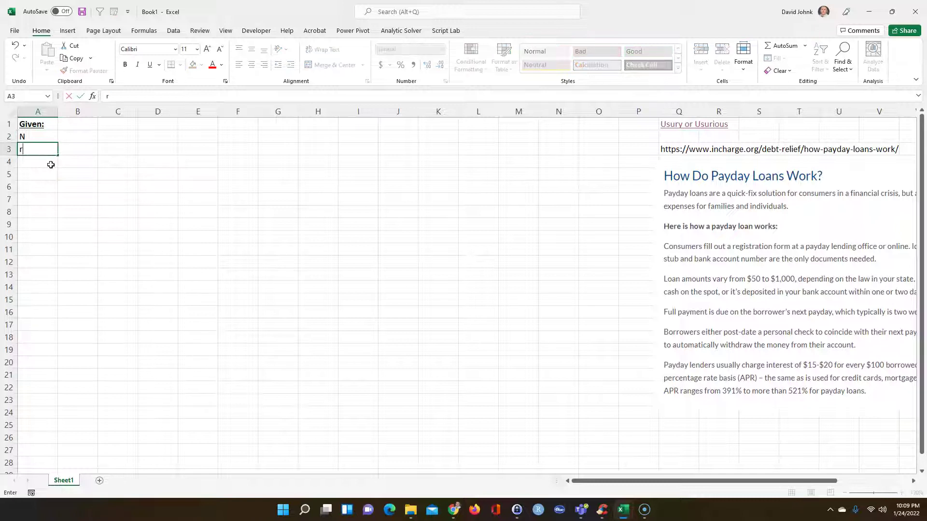
key(Return)
text(PV)
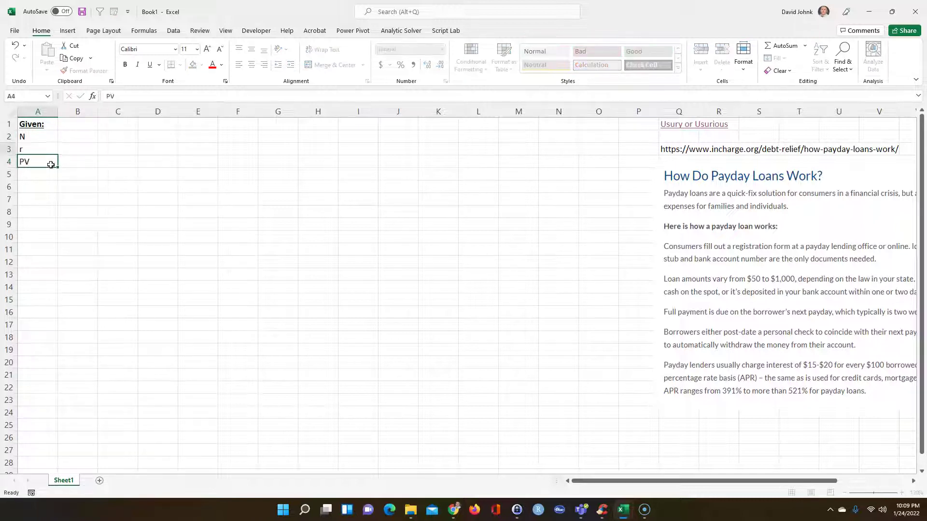
key(Return)
text(PMT)
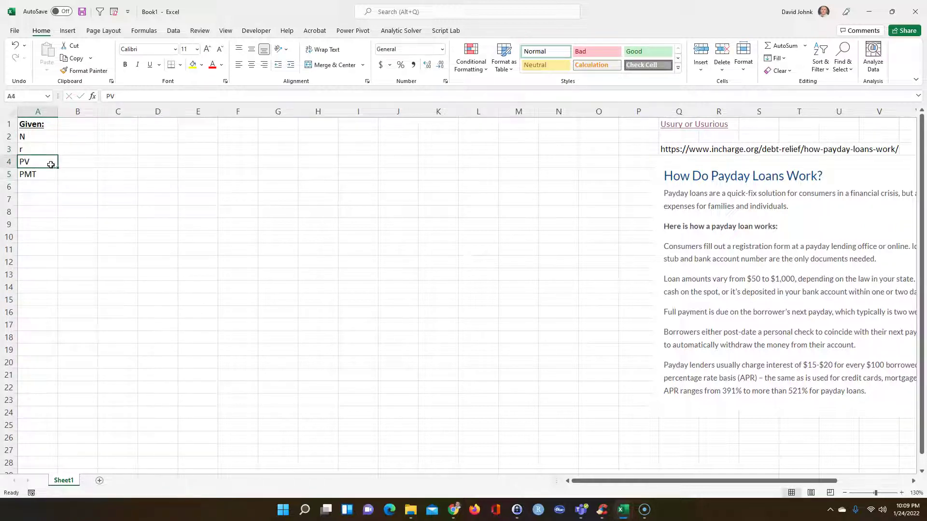
key(Return)
text(FV)
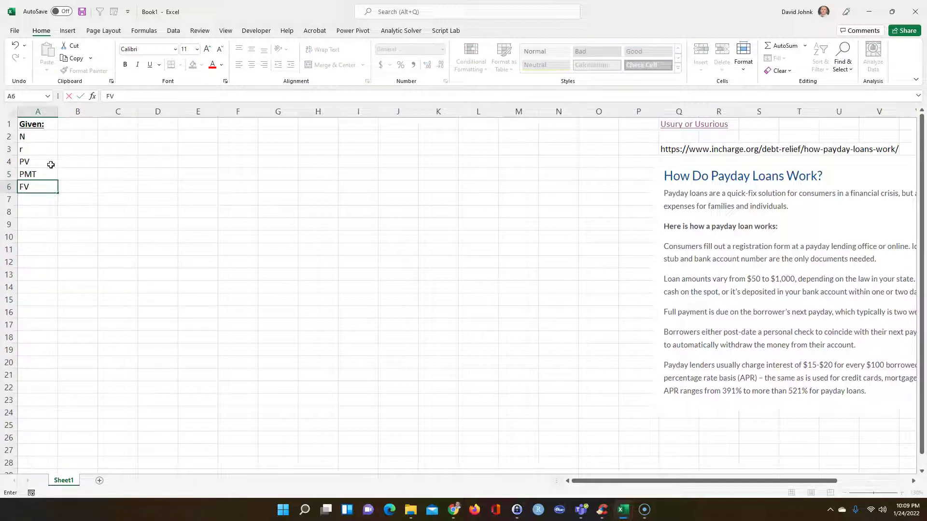
key(Up)
key(Up)
key(Up)
key(Up)
key(Right)
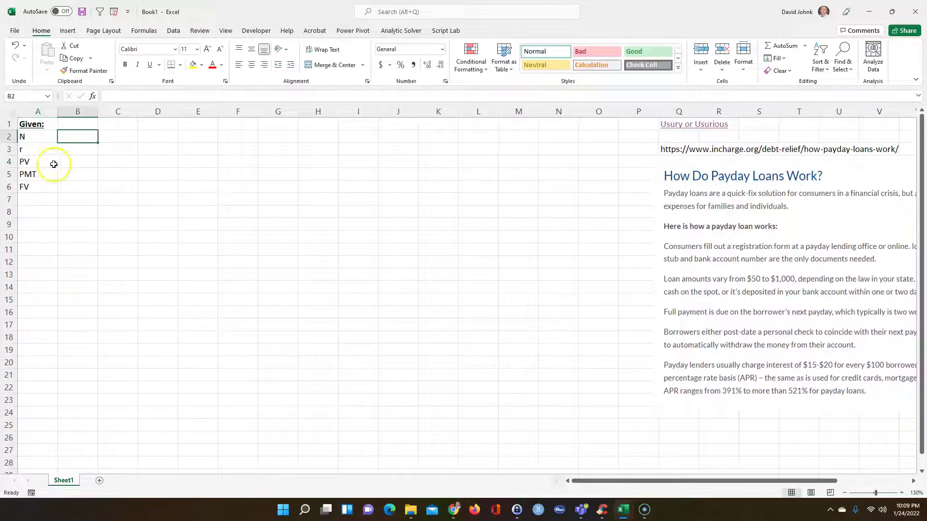
drag(808, 231, 448, 229)
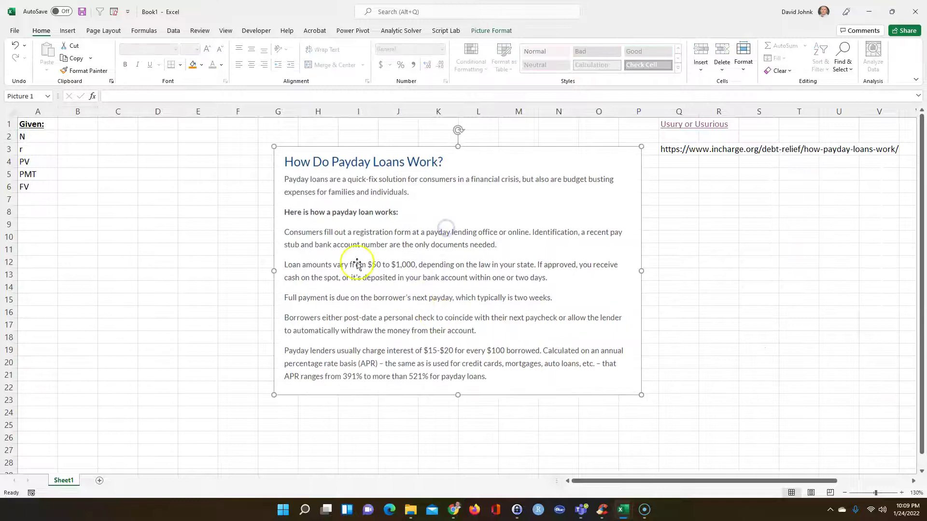
Step: Set N to 2 with 'weeks' in C2, and mark r as '?' in B3
click(74, 140)
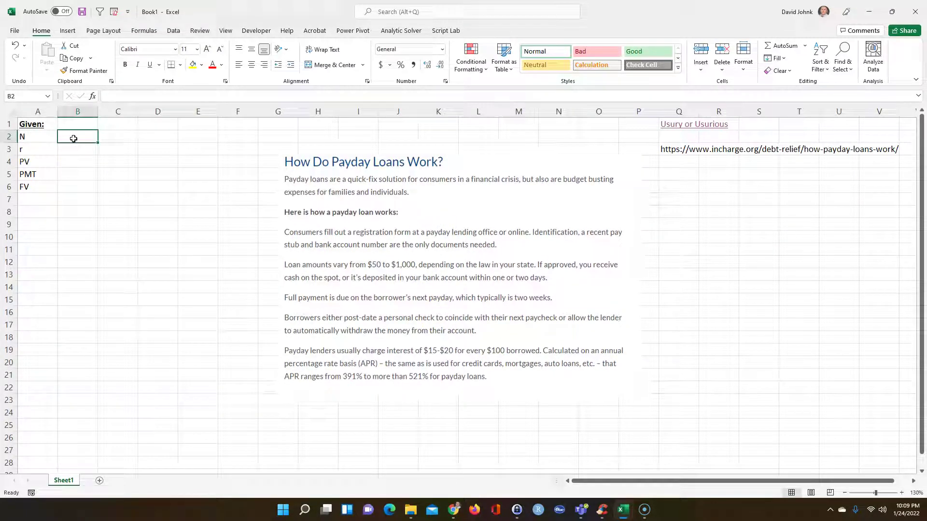
text(2)
key(Return)
text(w)
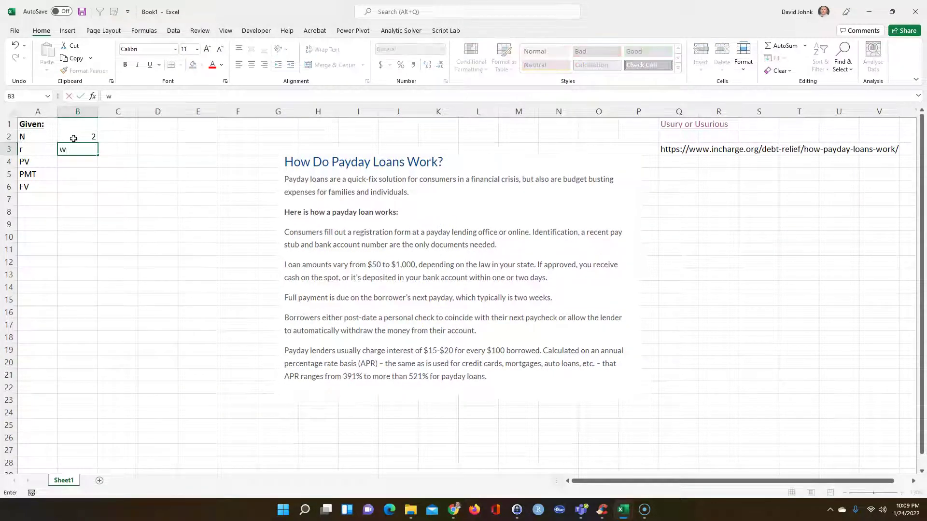
key(Up)
key(Right)
text(weeks)
key(Return)
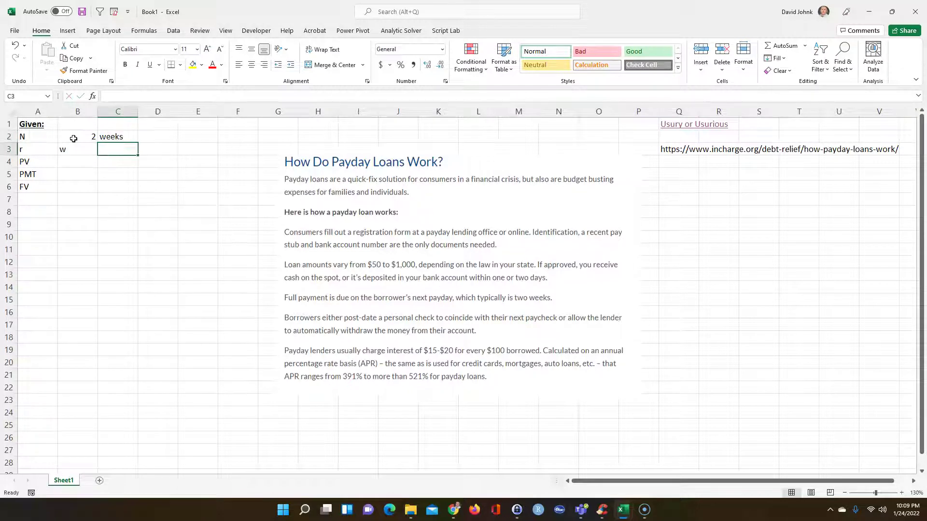
key(Left)
text(?)
key(Return)
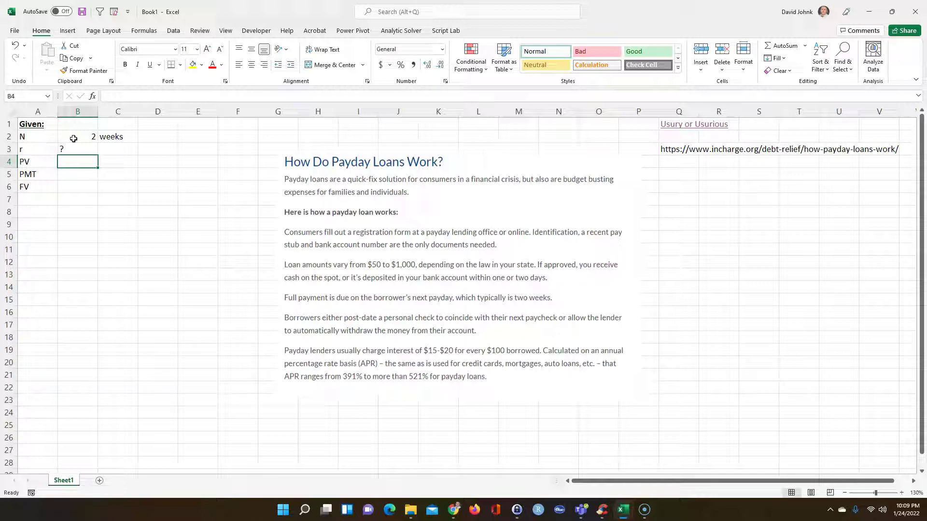
Step: Enter PV as $100, PMT as $0 and FV as -$120 in B4:B6
text(-)
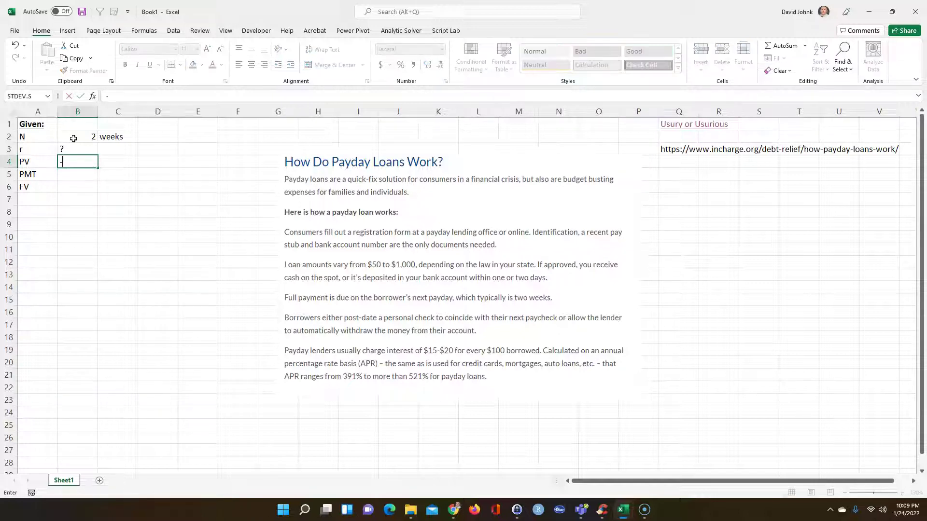
text($100)
key(Return)
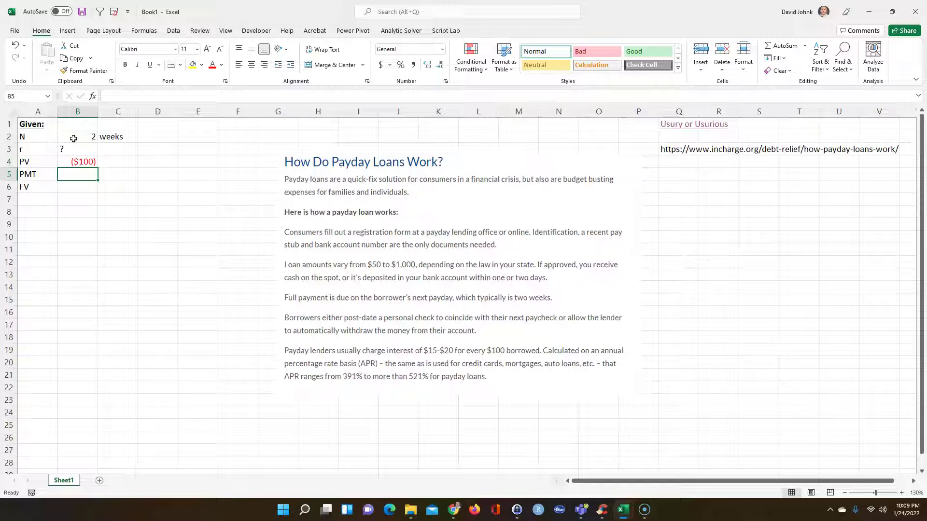
key(Up)
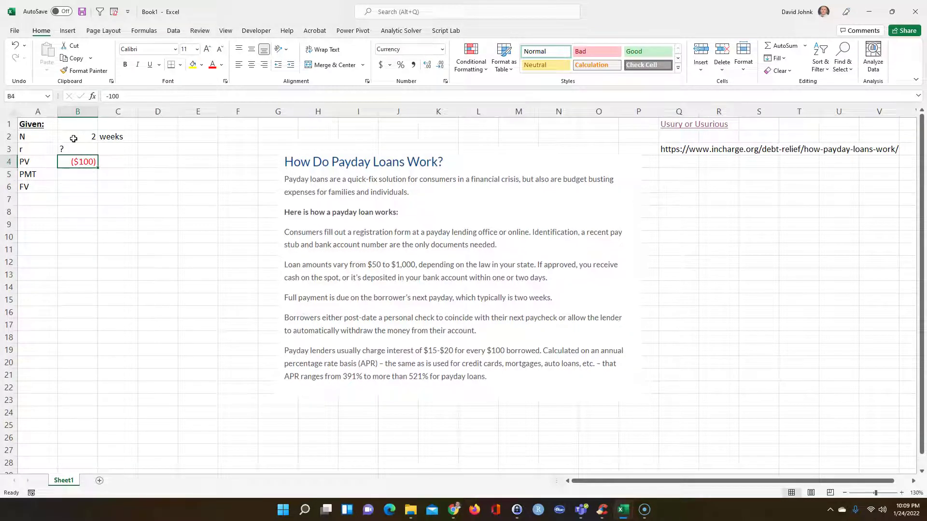
text($)
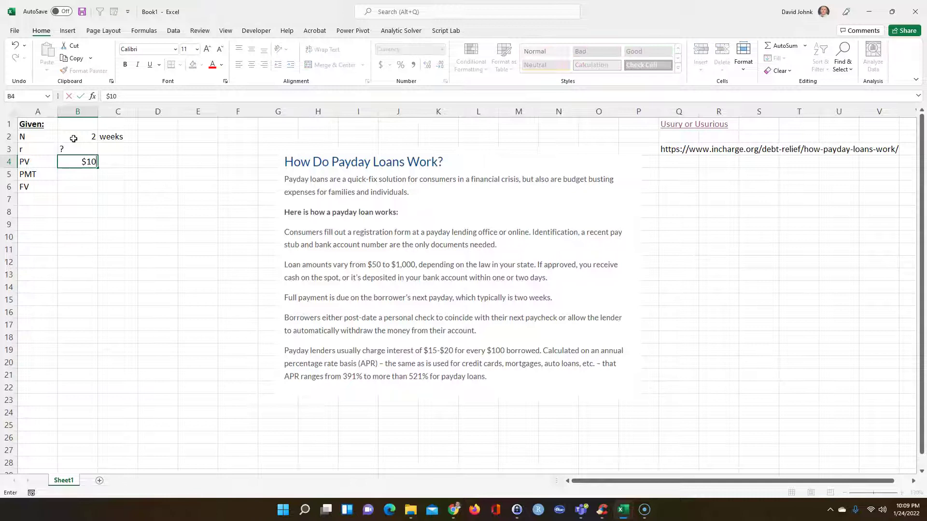
key(Return)
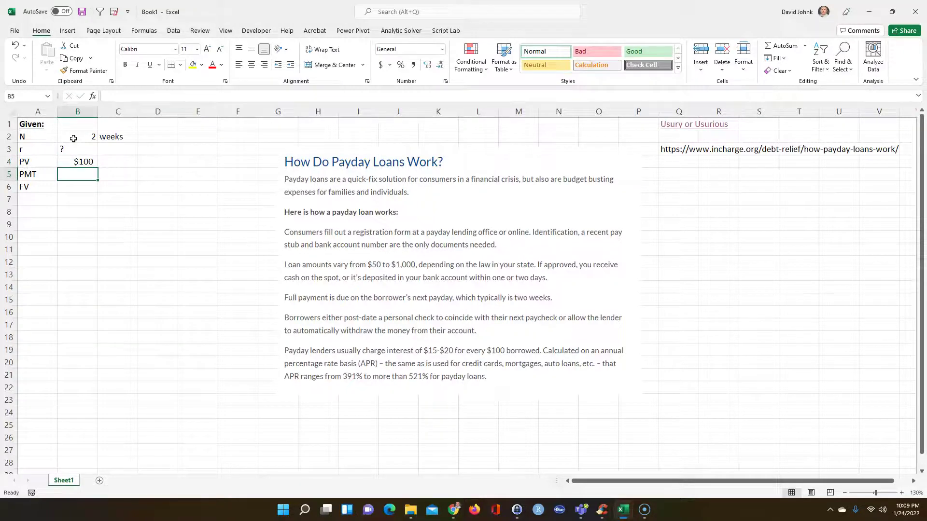
text($0)
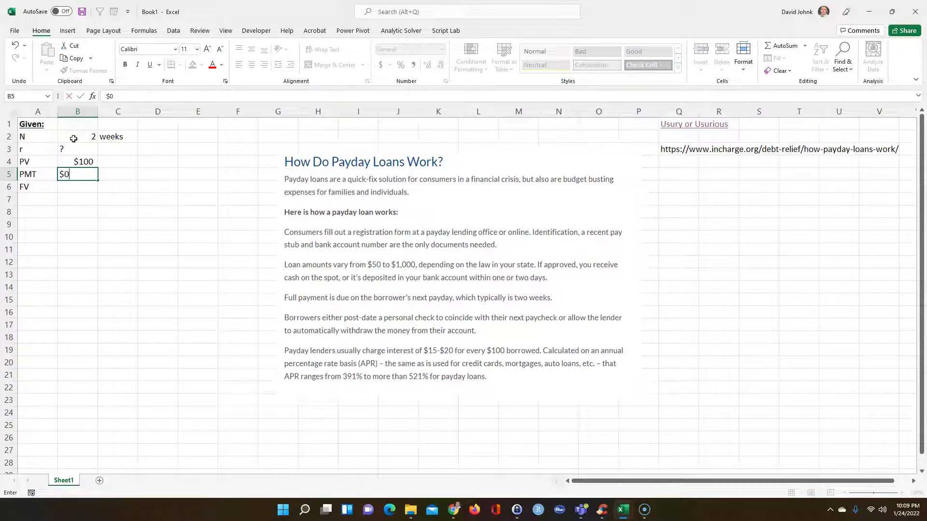
key(Return)
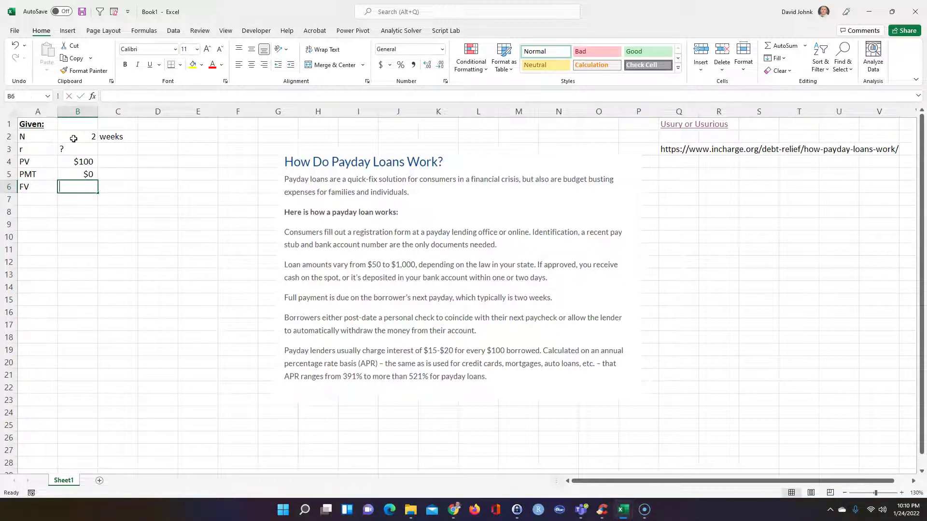
text(-)
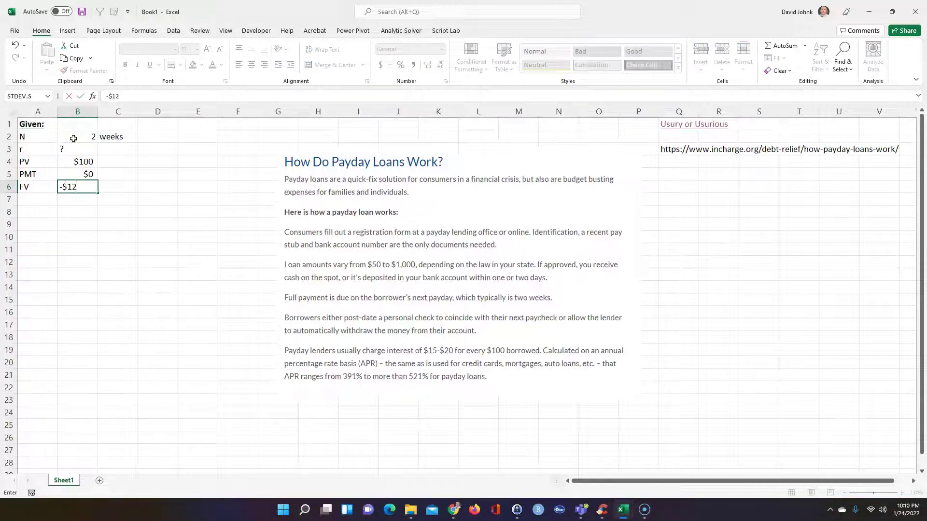
text($12)
key(Return)
Step: Move the article picture right, away from the data, and select A7
scroll(192, 128, right, 2)
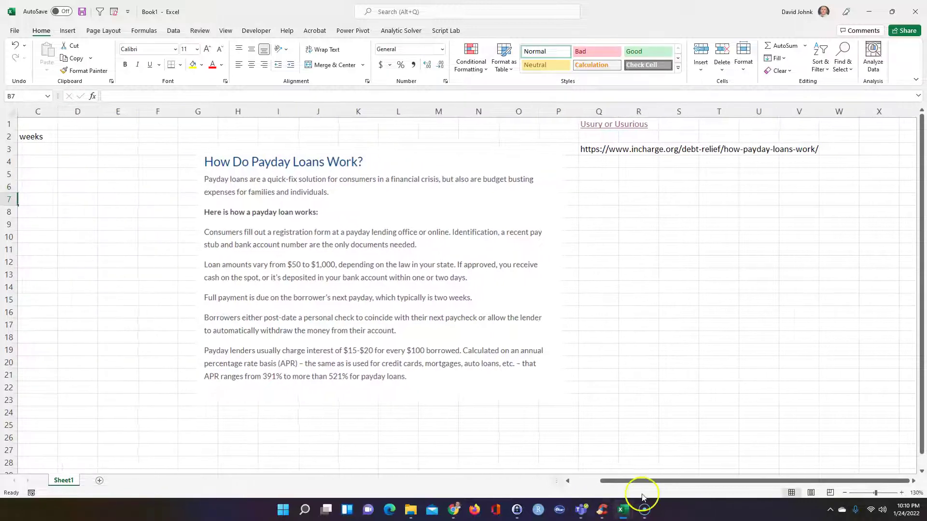
scroll(643, 497, left, 2)
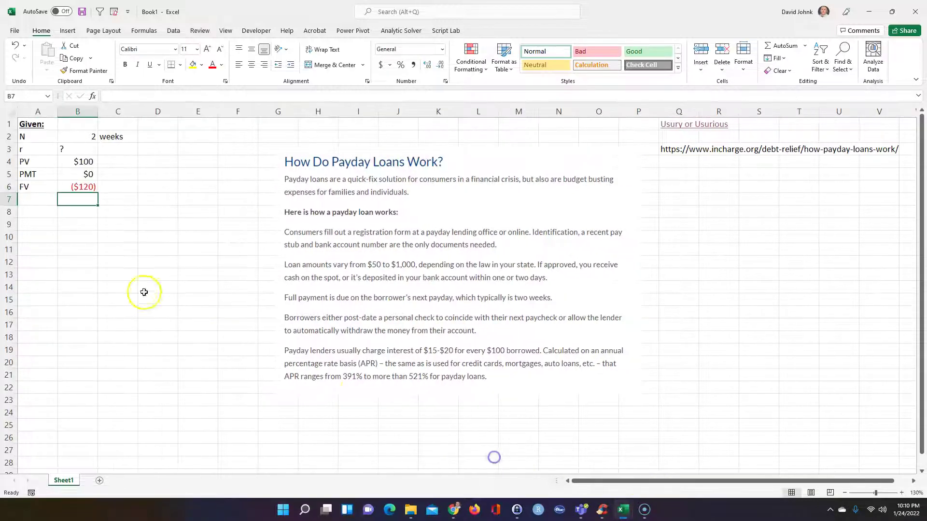
click(84, 161)
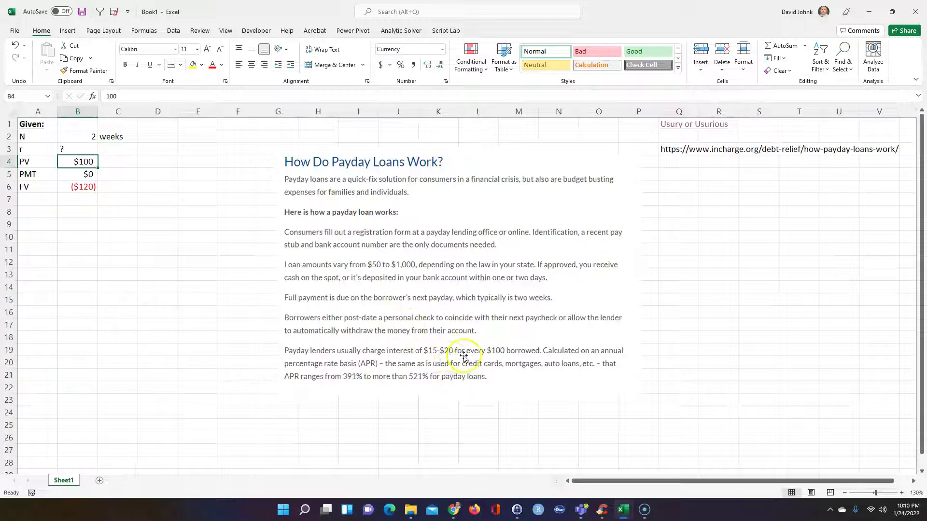
drag(420, 193, 735, 220)
click(279, 245)
click(38, 199)
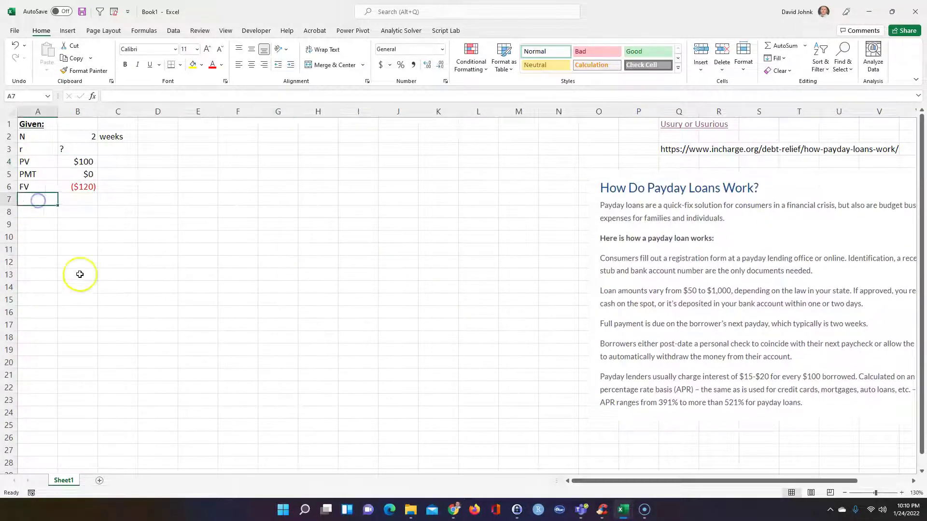
Step: Add a bold, underlined 'Find:' heading in A7
text(FV)
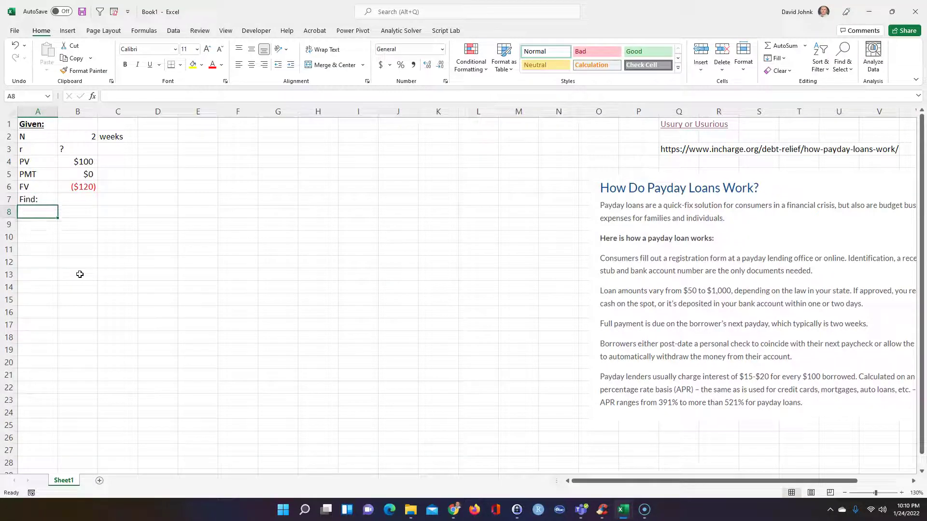
click(49, 199)
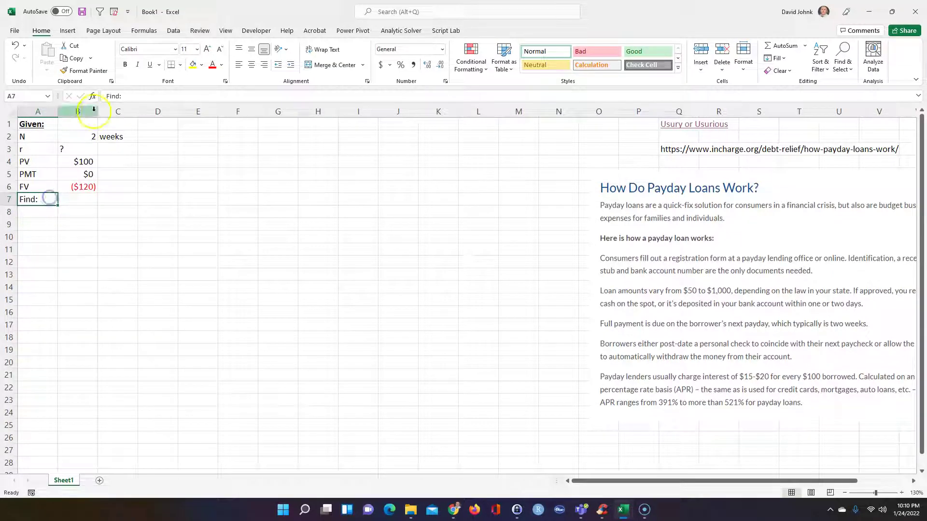
click(125, 65)
click(149, 64)
click(131, 218)
Step: Add a row reading r, ?, /week for the unknown weekly rate
click(31, 215)
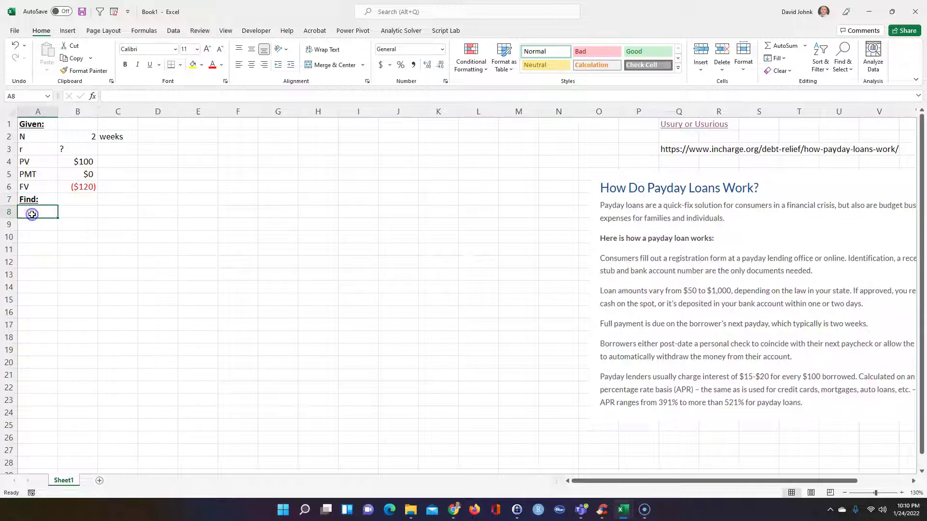
text(r)
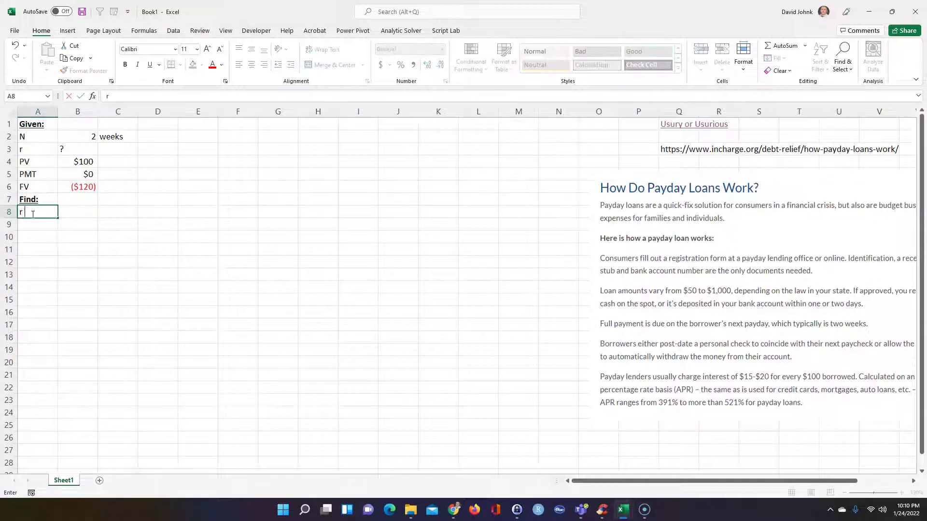
key(Tab)
text(?)
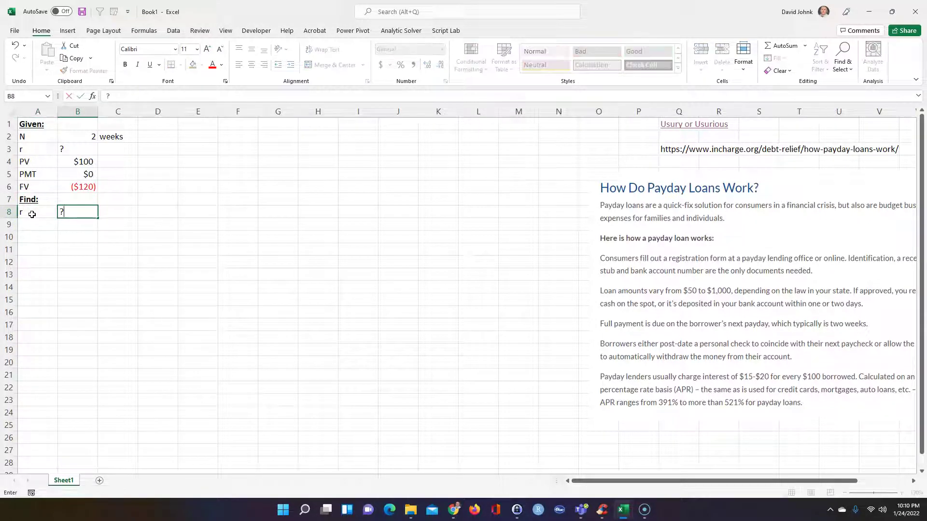
key(Tab)
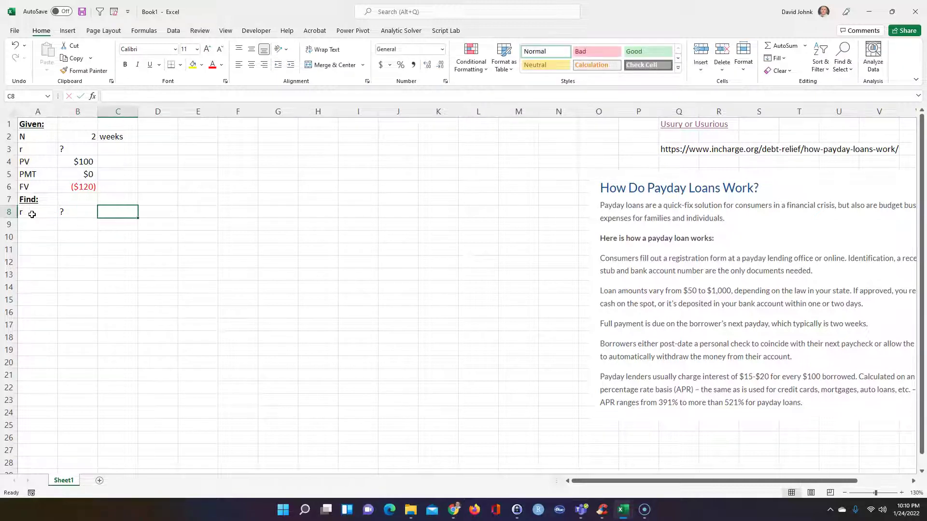
text('/week)
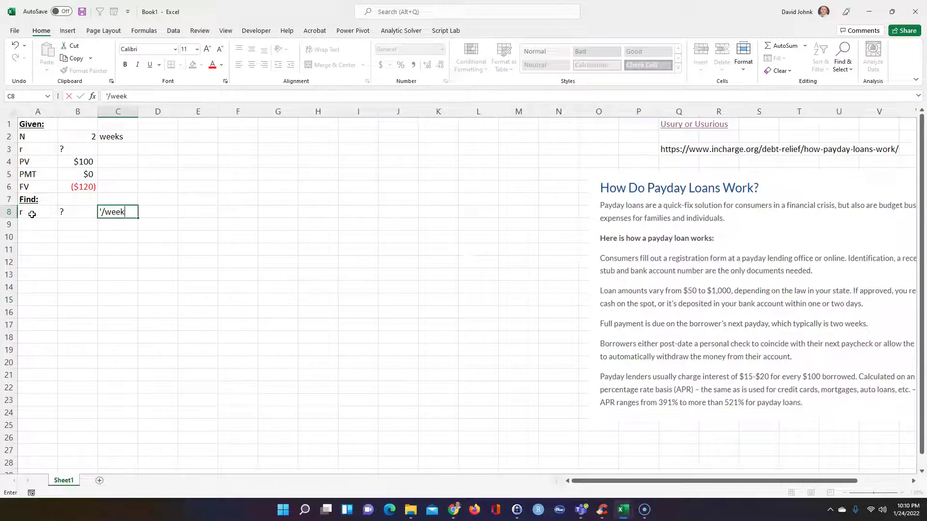
key(Return)
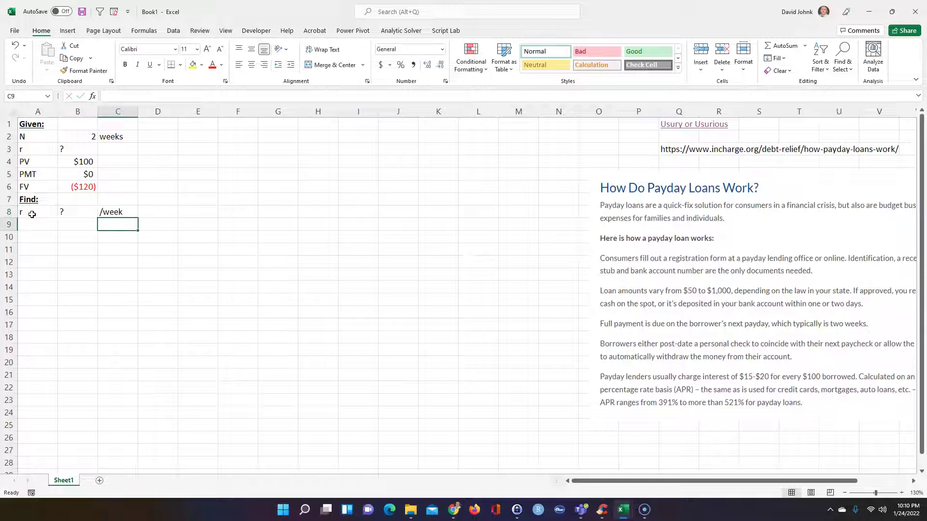
key(Home)
Step: Add a row reading r, ?, /yearly with an APR note for the yearly rate
text(r)
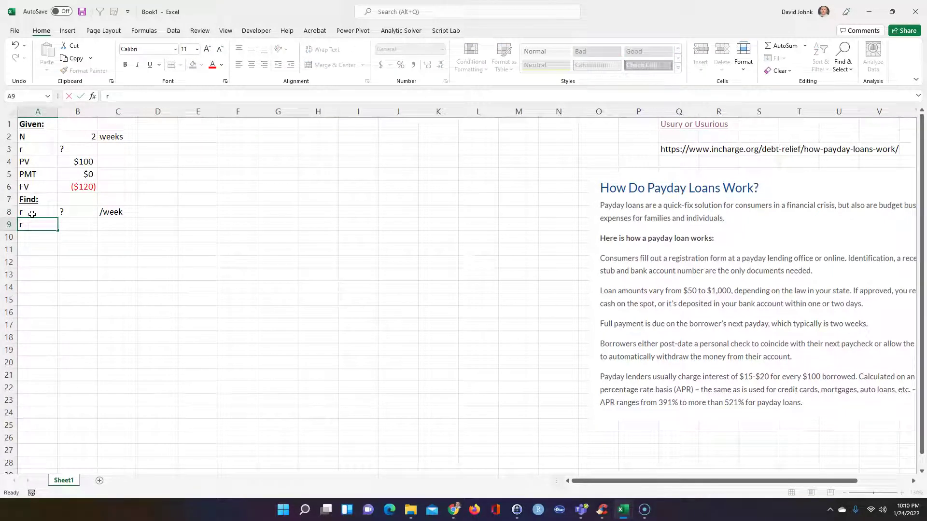
key(Tab)
text(?)
key(Tab)
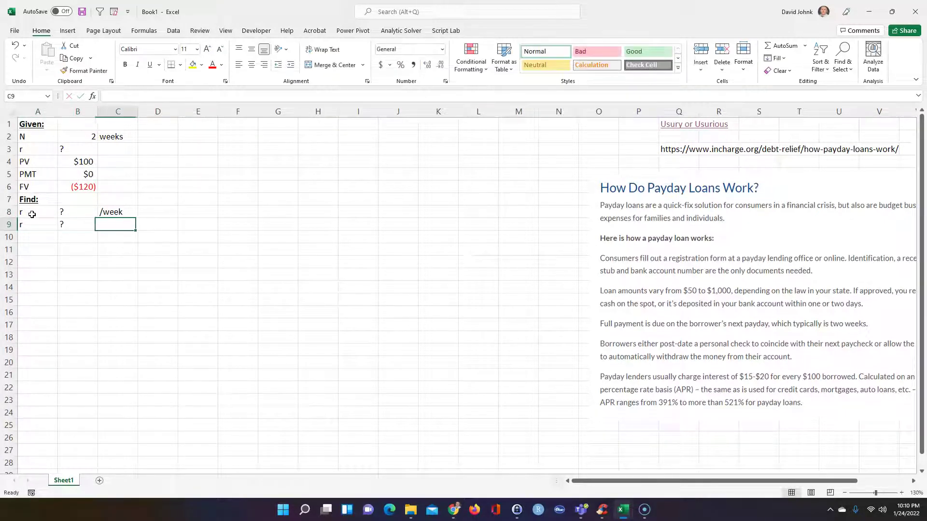
text(")
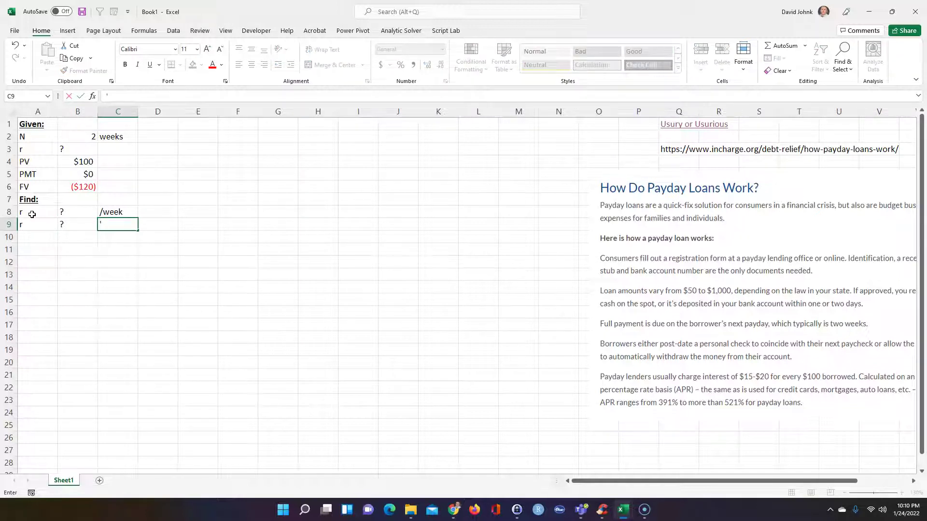
text(/yearly)
key(Return)
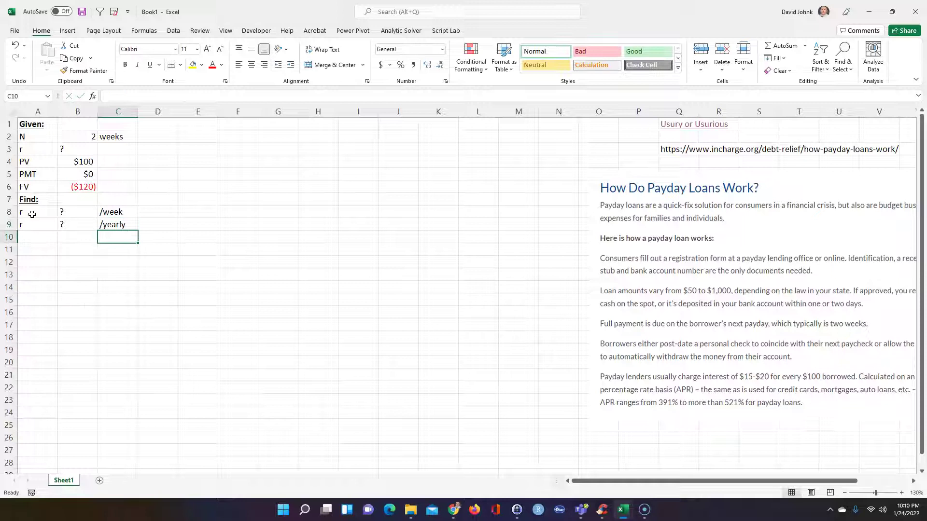
click(155, 225)
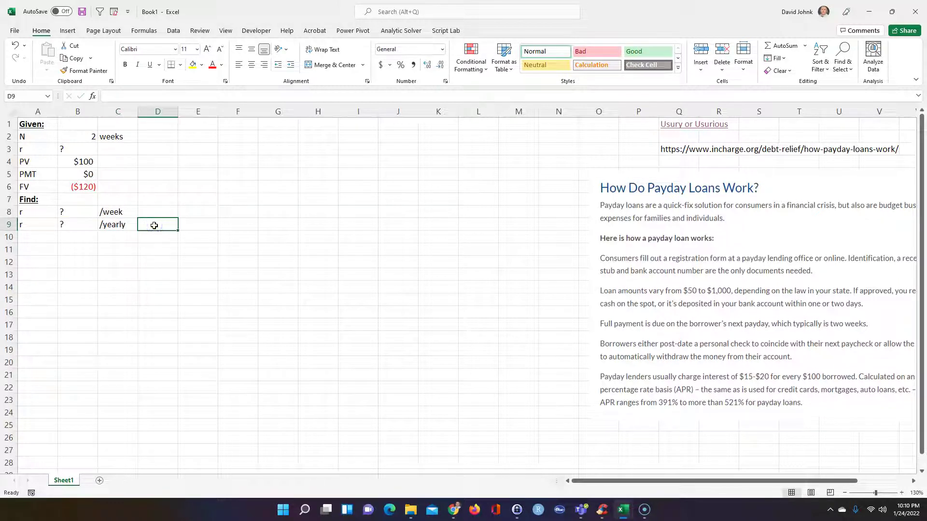
text(APR)
key(Return)
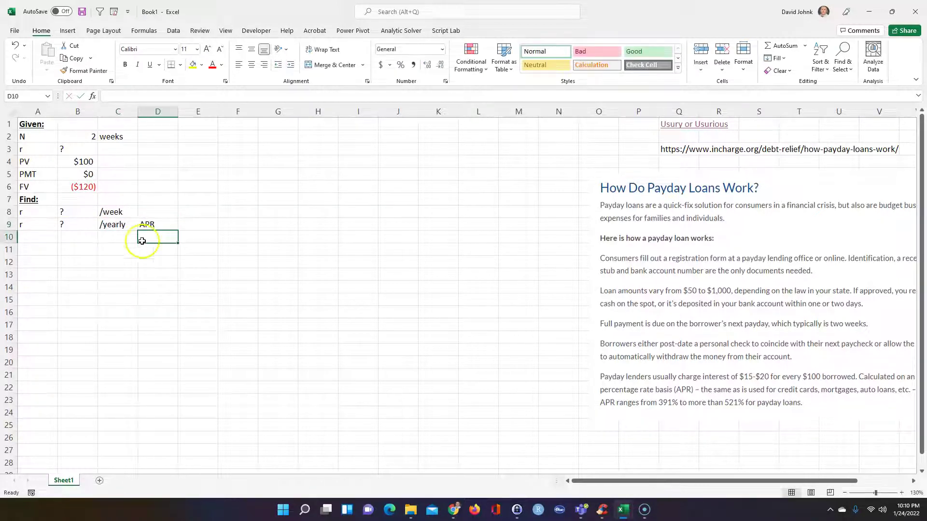
click(124, 262)
Step: Enter a bold, underlined 'Solution:' heading in A10
click(44, 238)
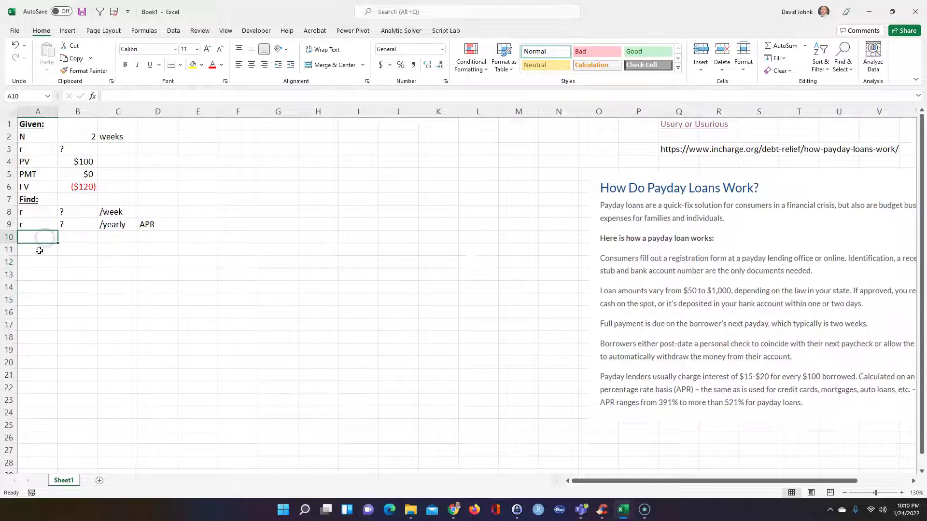
text(Solution:)
key(Return)
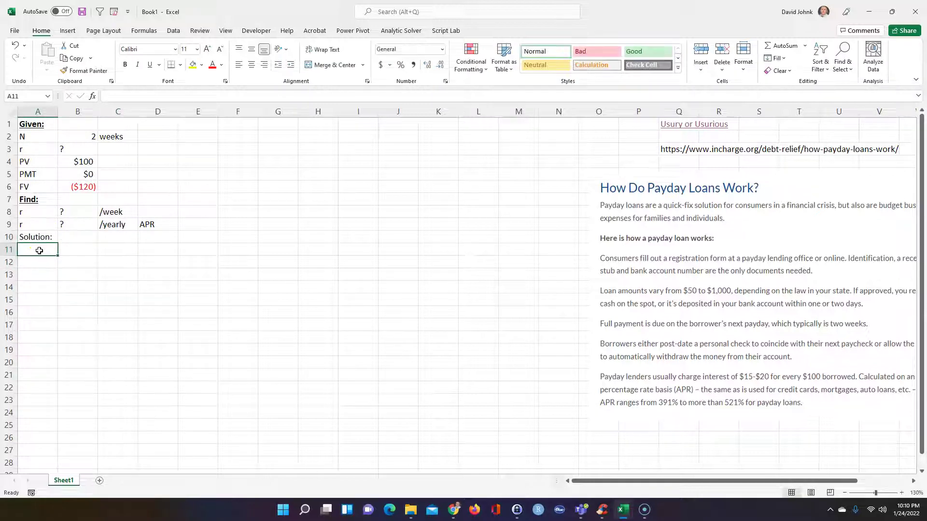
click(30, 239)
click(125, 64)
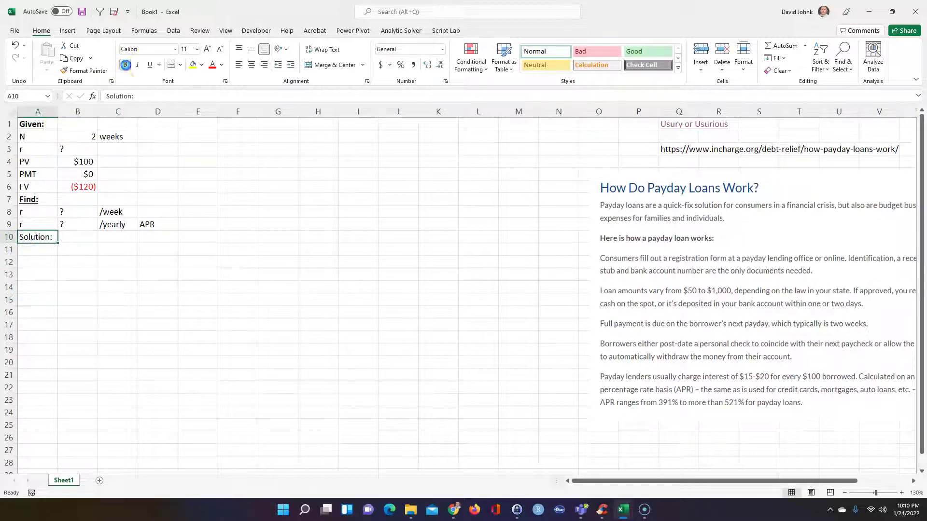
click(150, 65)
drag(116, 274, 112, 286)
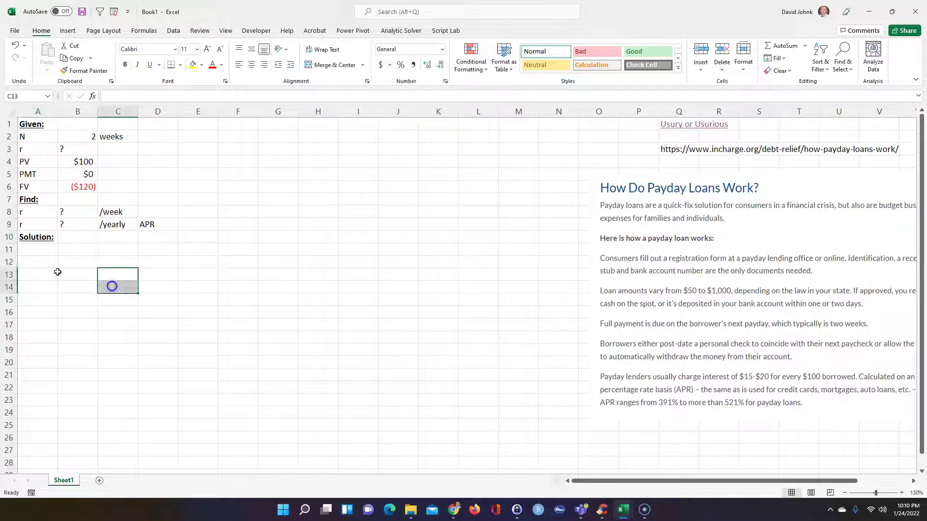
click(25, 249)
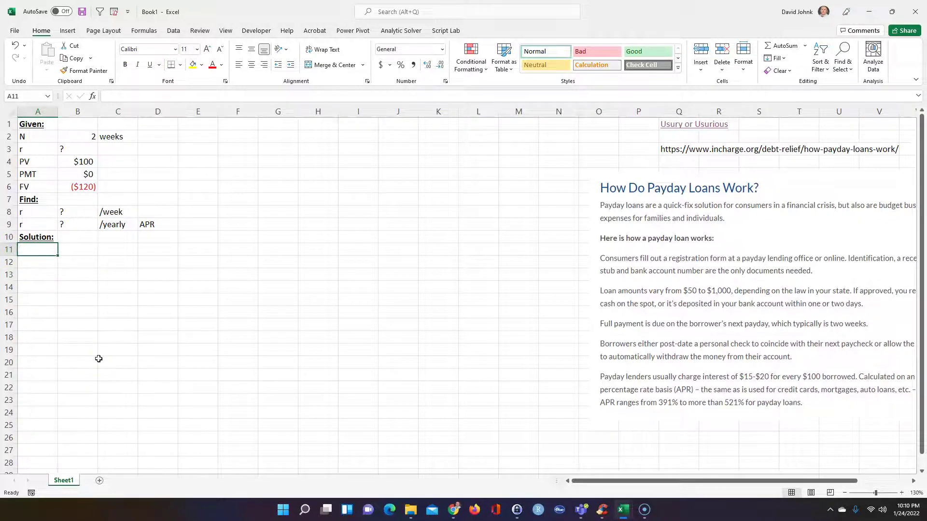
Step: Label A11 'r' and enter =RATE(B2,B5,B4,B6) in B11
text(r)
key(Tab)
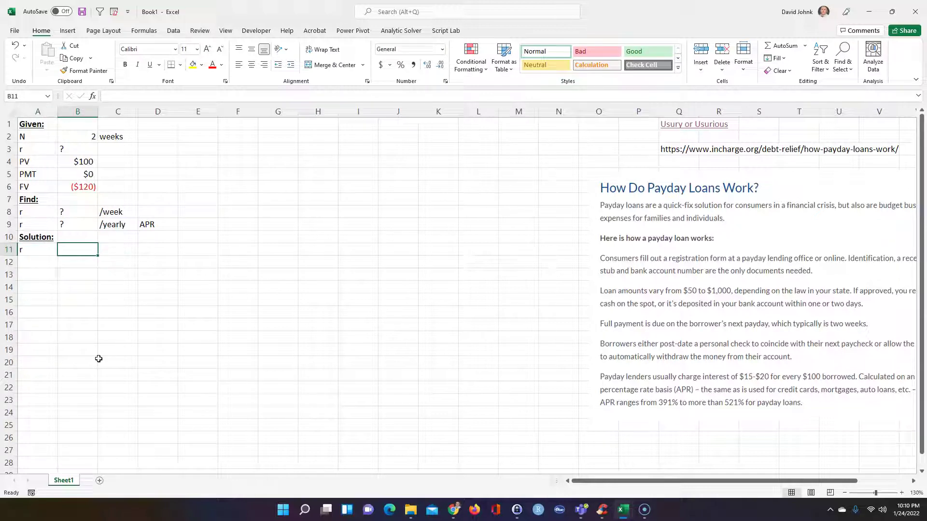
text(=)
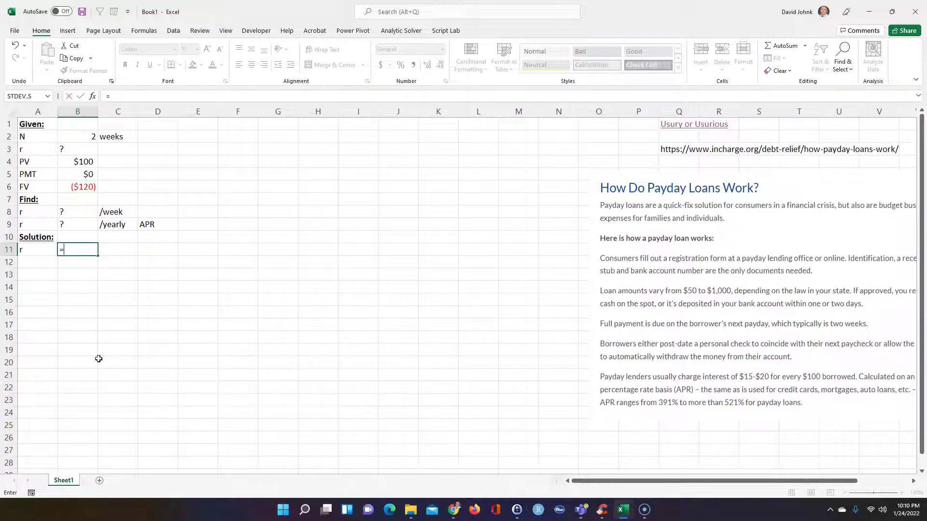
text(rate(2)
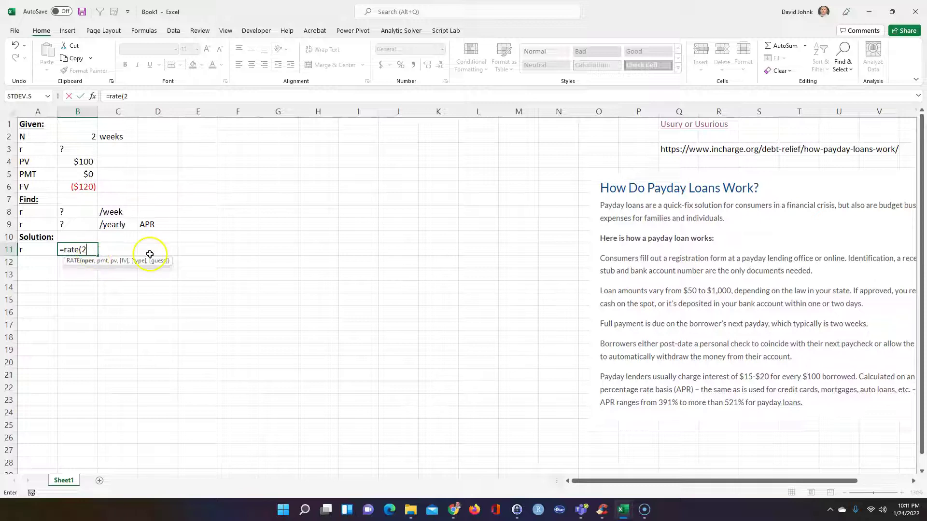
key(BackSpace)
click(82, 137)
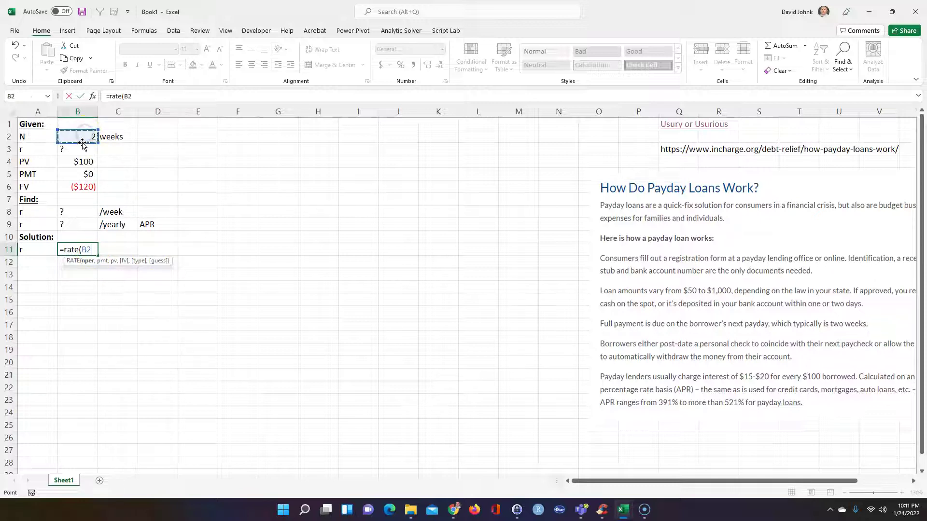
text(,)
click(73, 173)
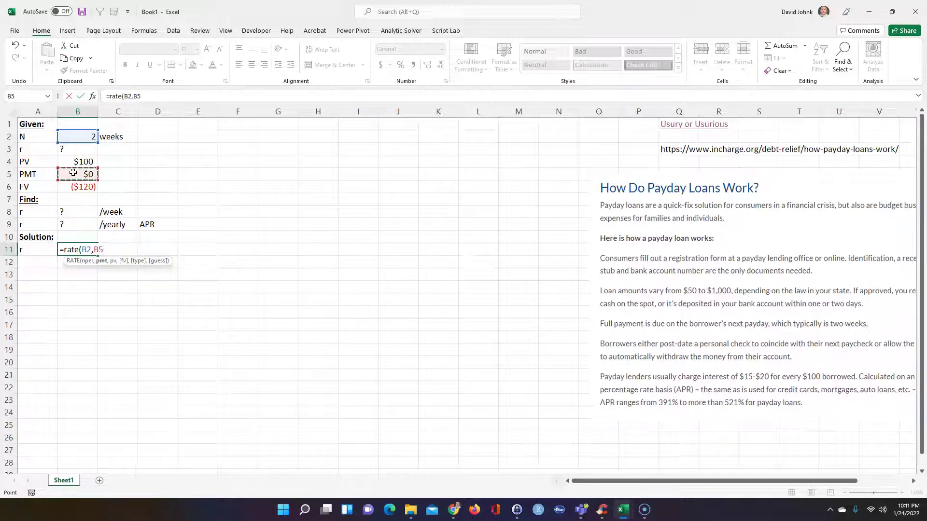
text(,)
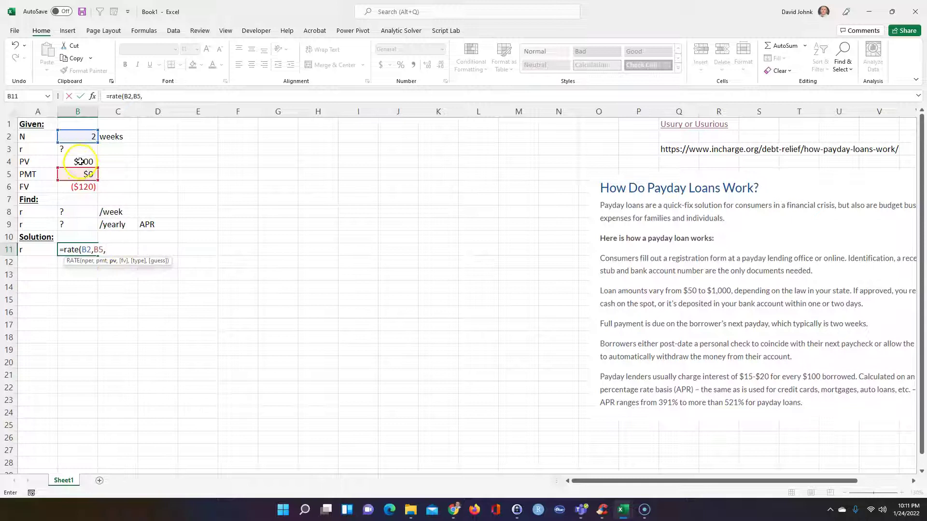
click(81, 161)
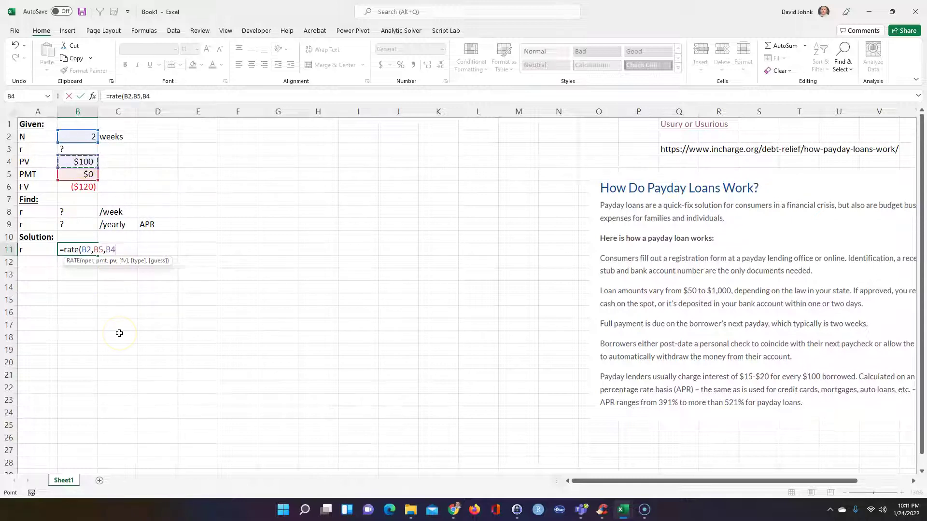
text(,)
click(77, 188)
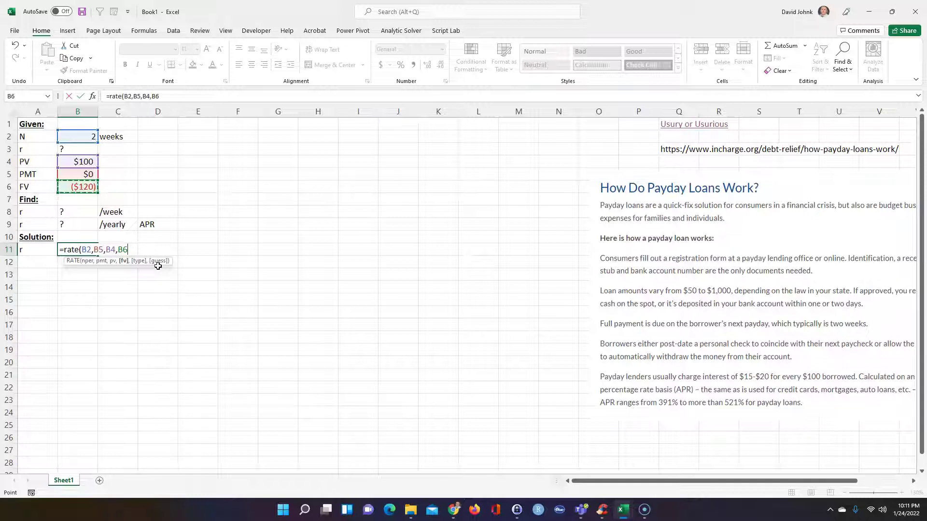
key(Return)
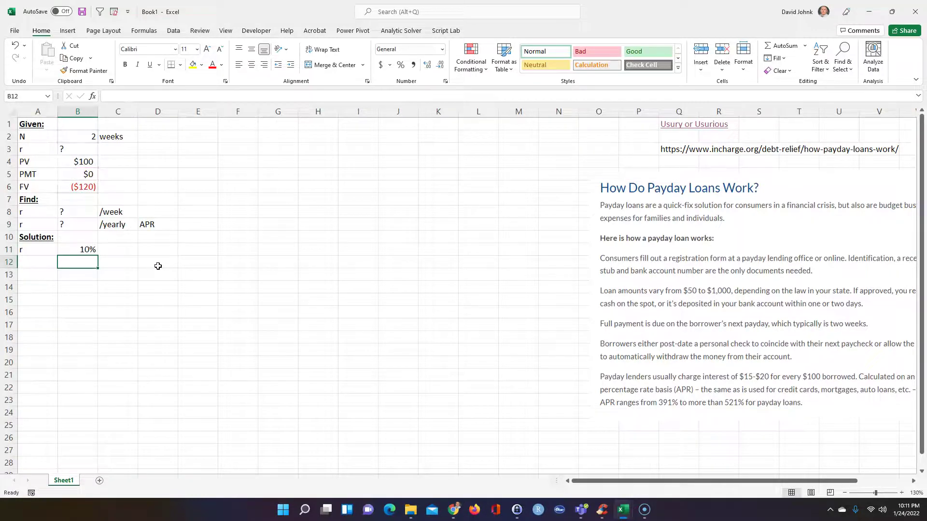
Step: Increase the weekly rate's decimals so it shows 9.545%
click(77, 250)
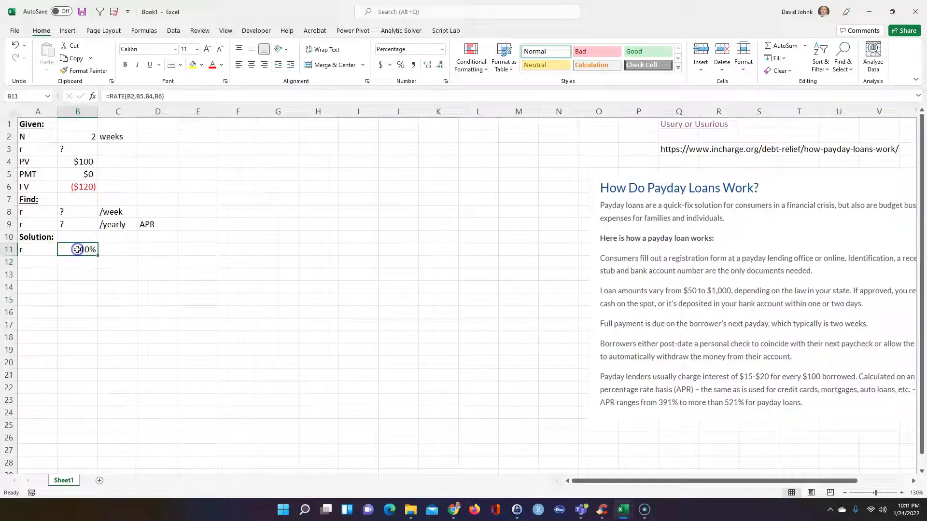
click(426, 65)
click(426, 65)
click(428, 65)
click(154, 324)
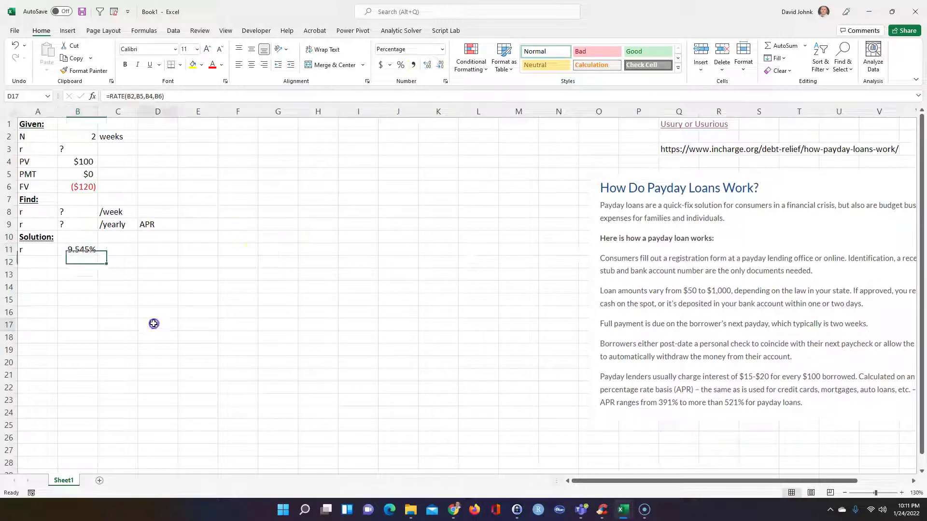
Step: Copy the /week label from C8 into C11 beside the weekly rate
click(112, 214)
key(ctrl+c)
click(106, 250)
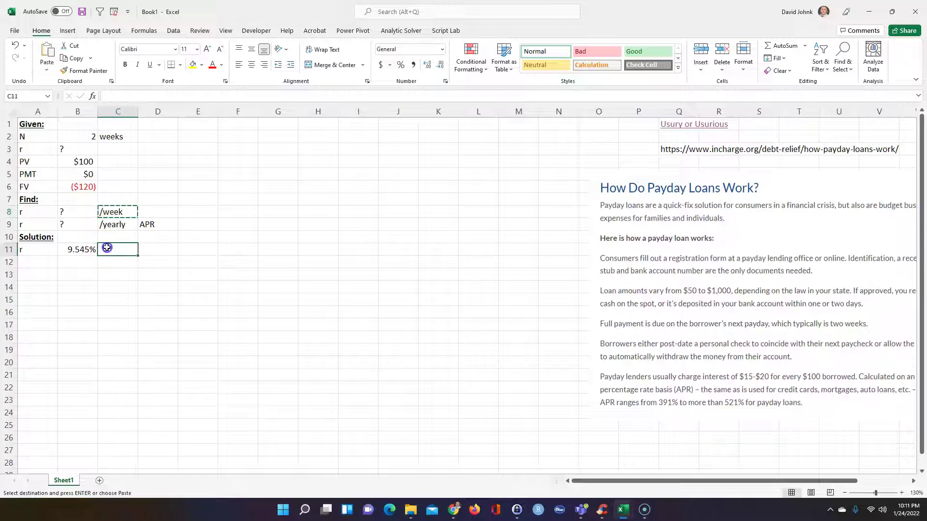
key(ctrl+v)
Step: Enter =FORMULATEXT(B11) in D11 to display the RATE formula as text
click(162, 250)
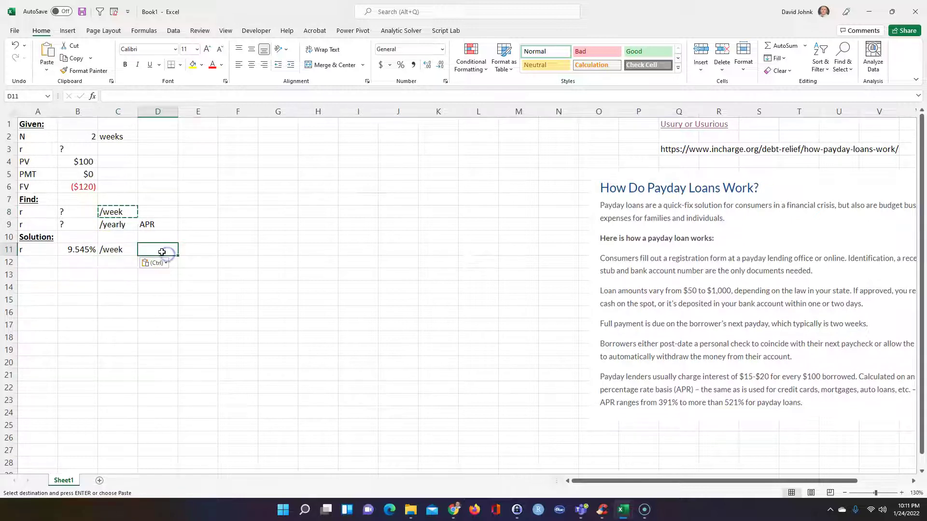
text(=form)
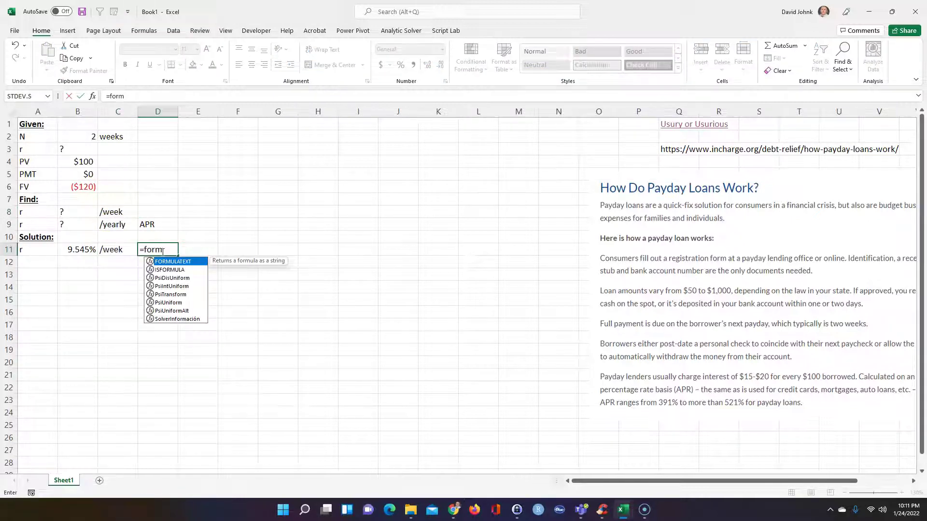
double_click(172, 261)
click(80, 248)
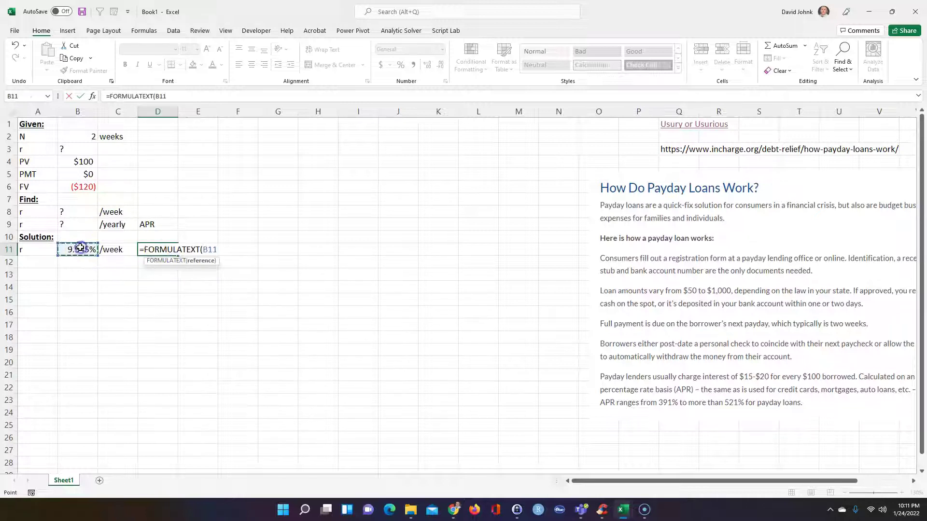
key(Return)
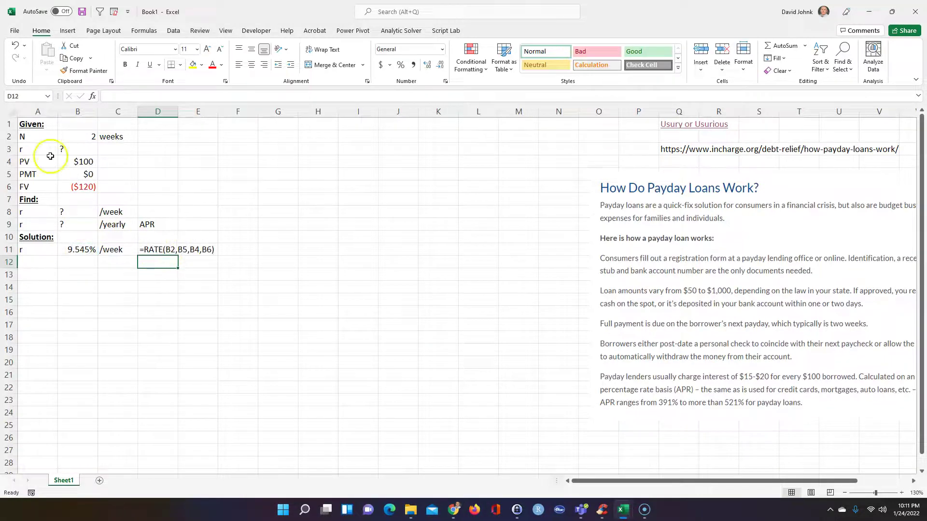
Step: Check the present value in B4 and future value in B6, then return to B11
click(86, 186)
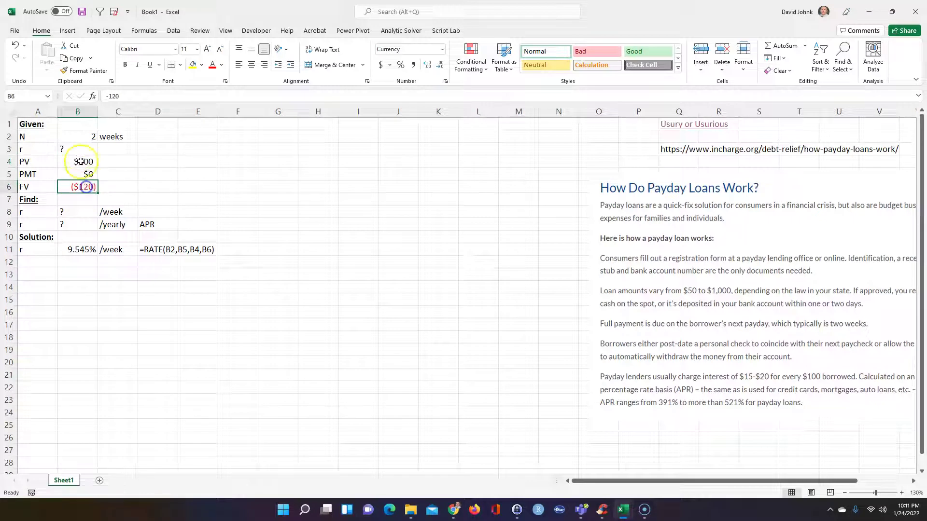
click(81, 162)
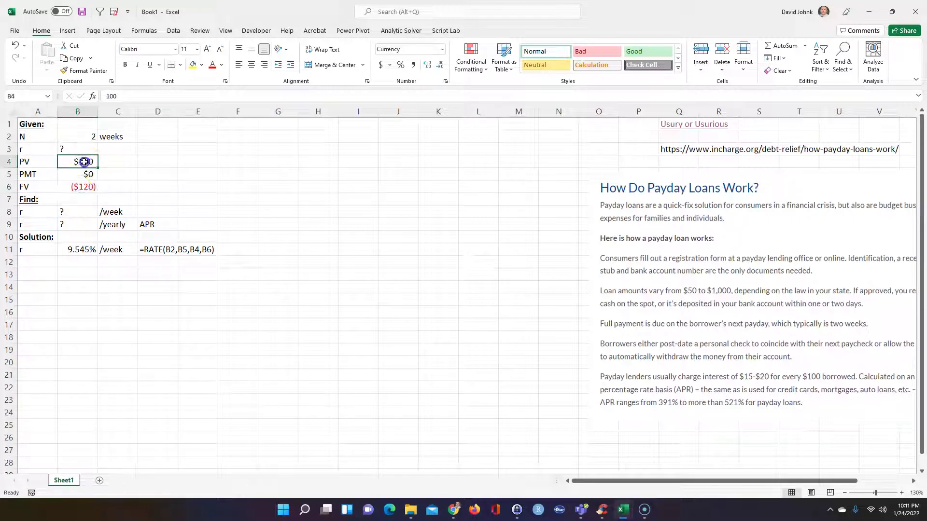
click(78, 188)
click(82, 160)
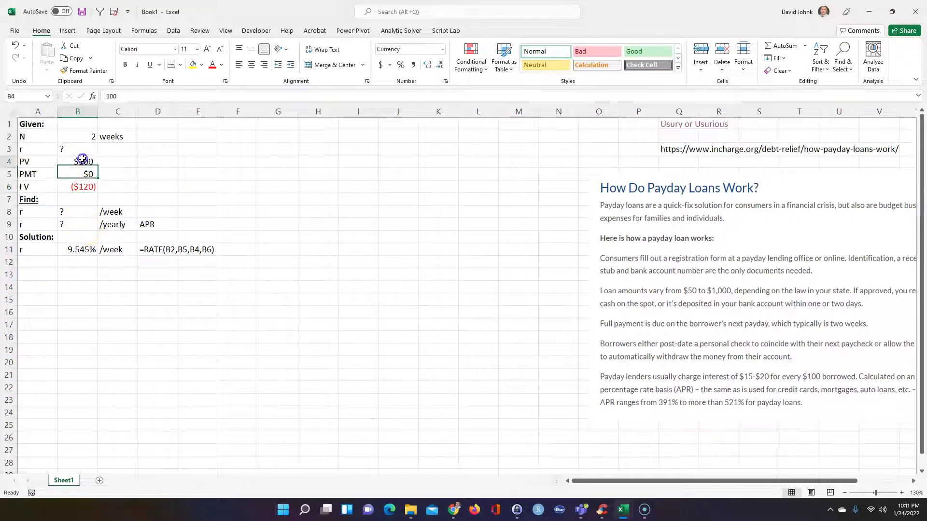
click(80, 187)
click(77, 188)
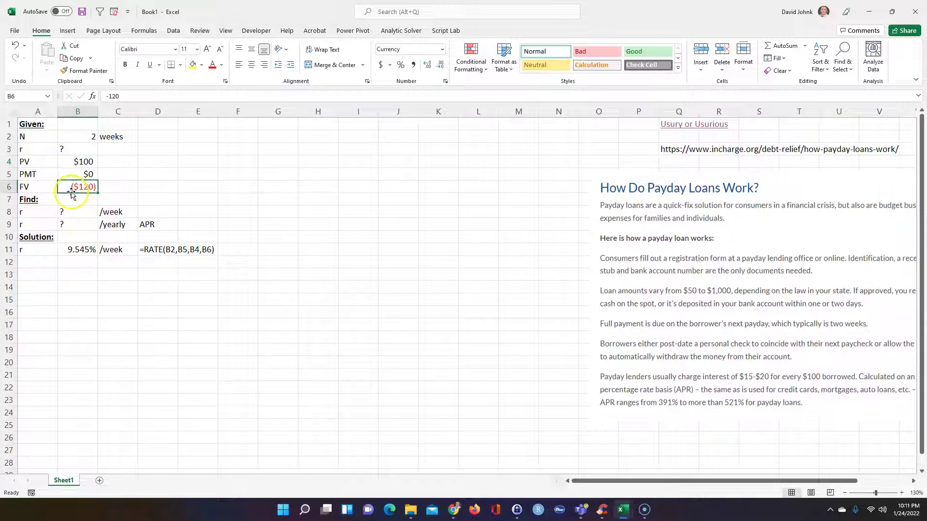
click(99, 311)
click(80, 254)
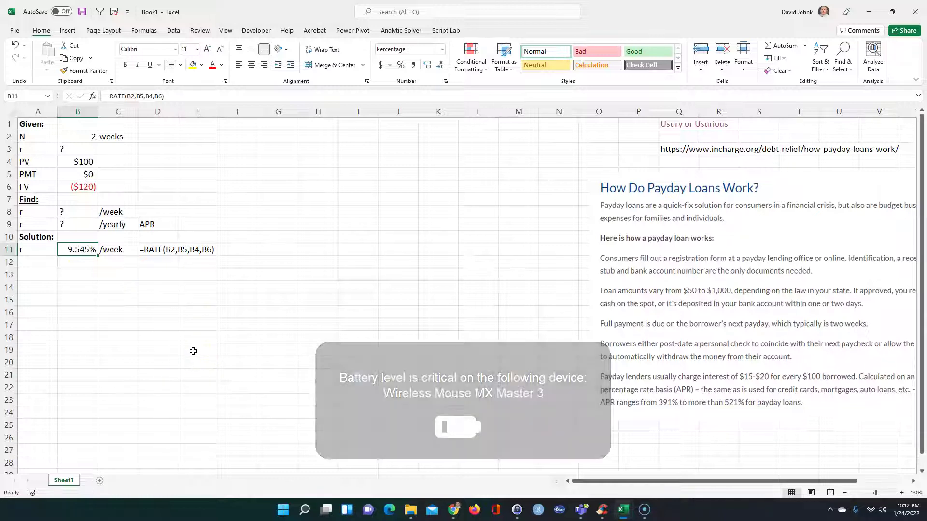
Step: Select cell A12 to start the row below the weekly rate
click(91, 325)
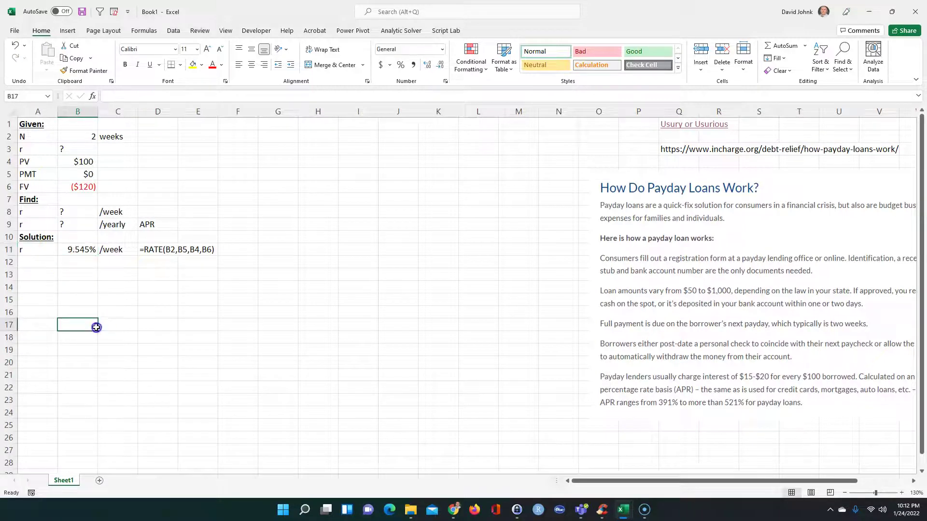
click(38, 262)
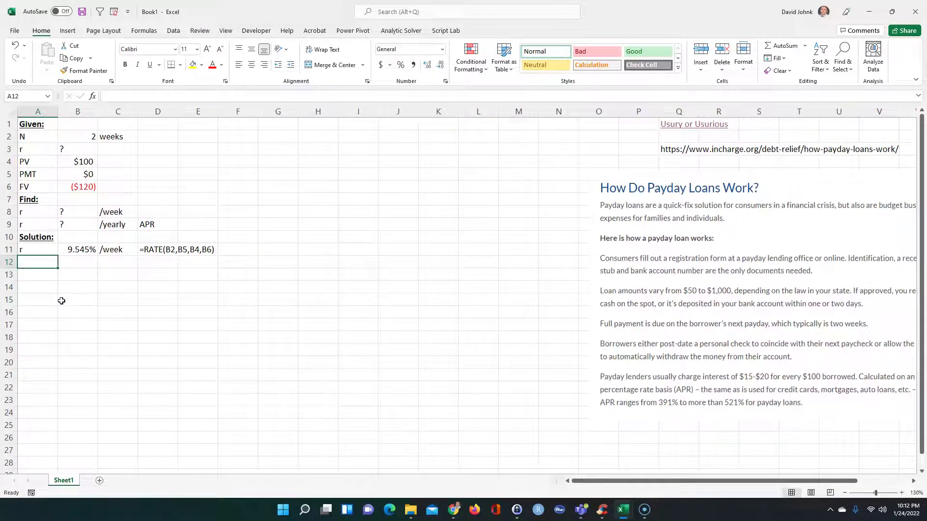
click(42, 275)
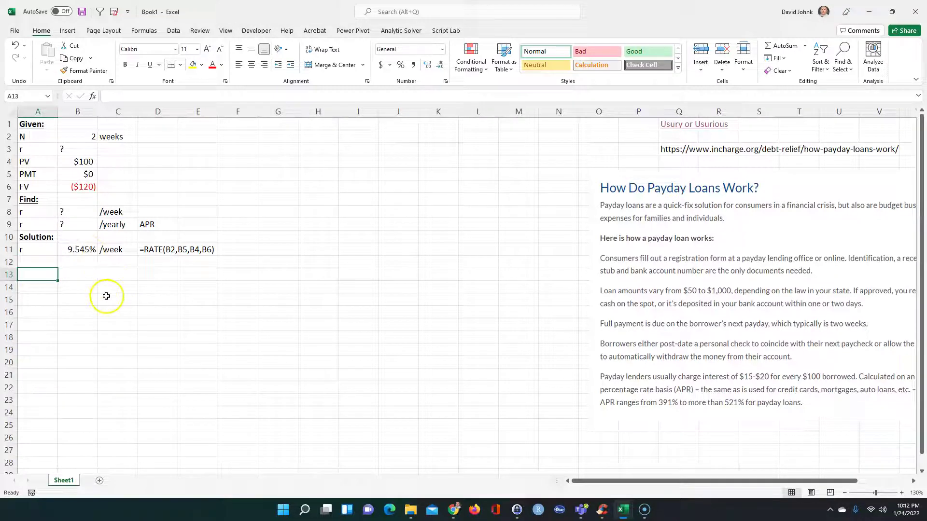
click(29, 262)
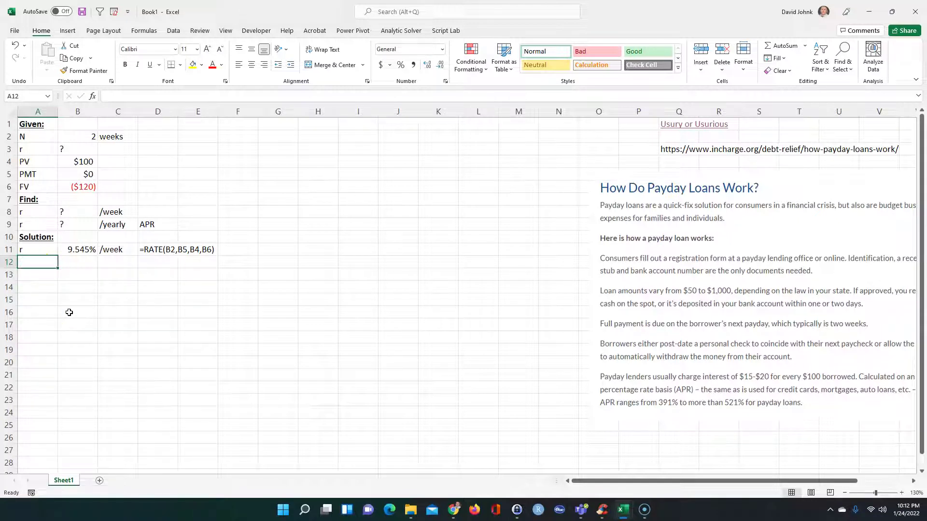
Step: Enter =(1+B11)^52-1 in B12 to compute the yearly rate from the weekly rate
key(Tab)
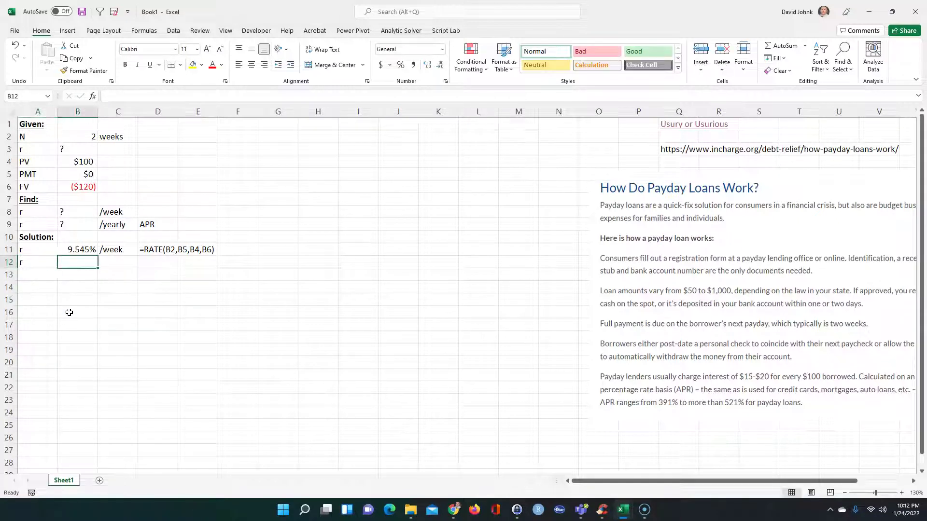
text(=)
click(82, 311)
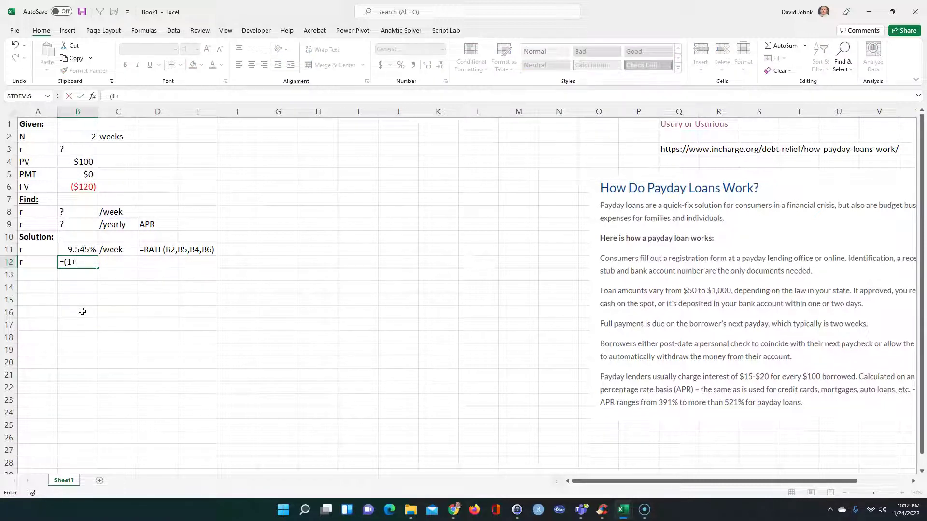
text((1+)
click(77, 251)
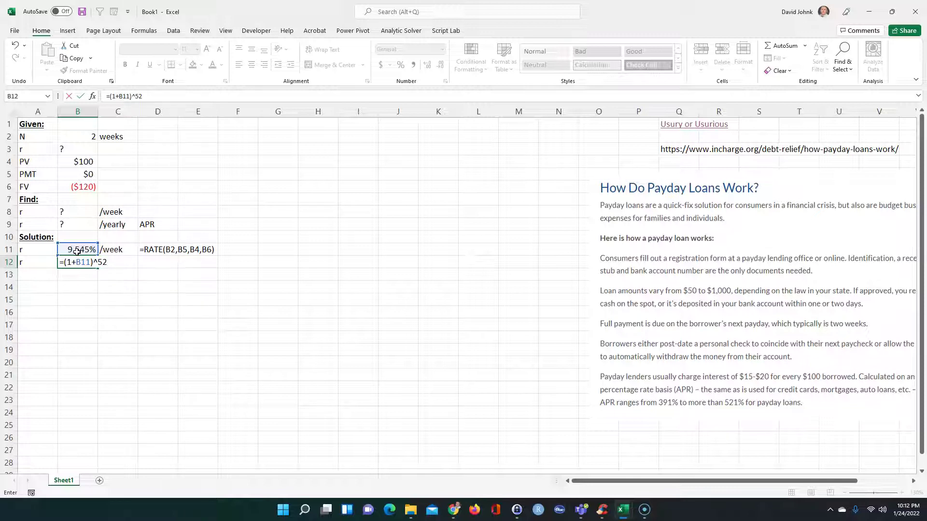
key(Return)
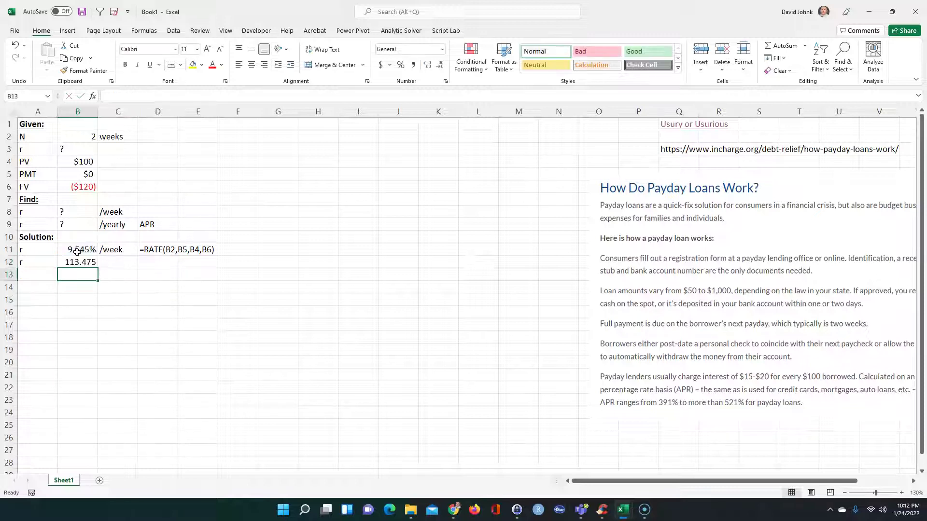
Step: Format B12 as a percentage with one extra decimal and autofit column B to show 11347.5%
click(77, 262)
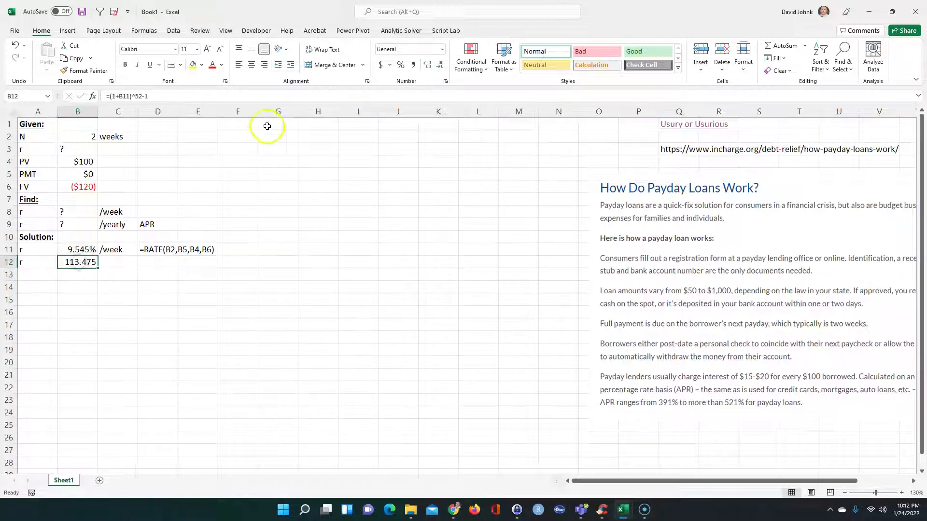
click(400, 64)
click(427, 64)
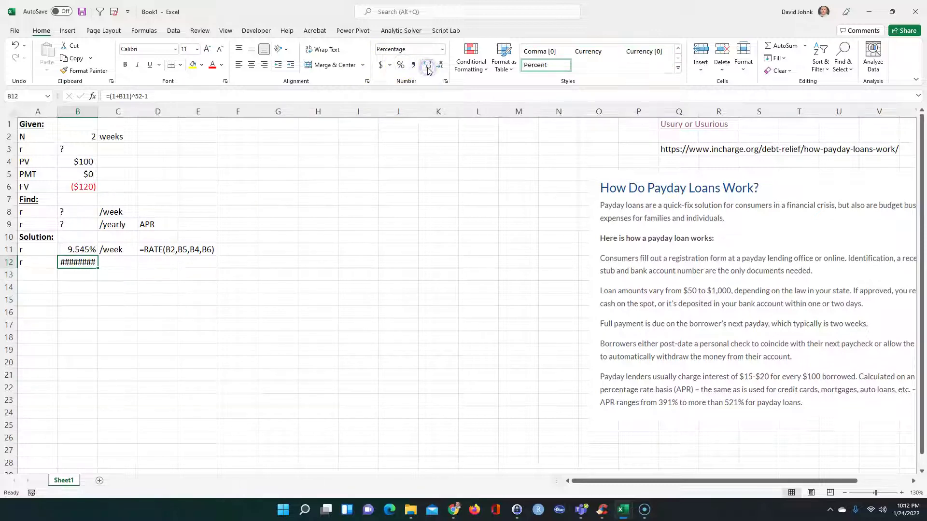
click(133, 335)
double_click(97, 111)
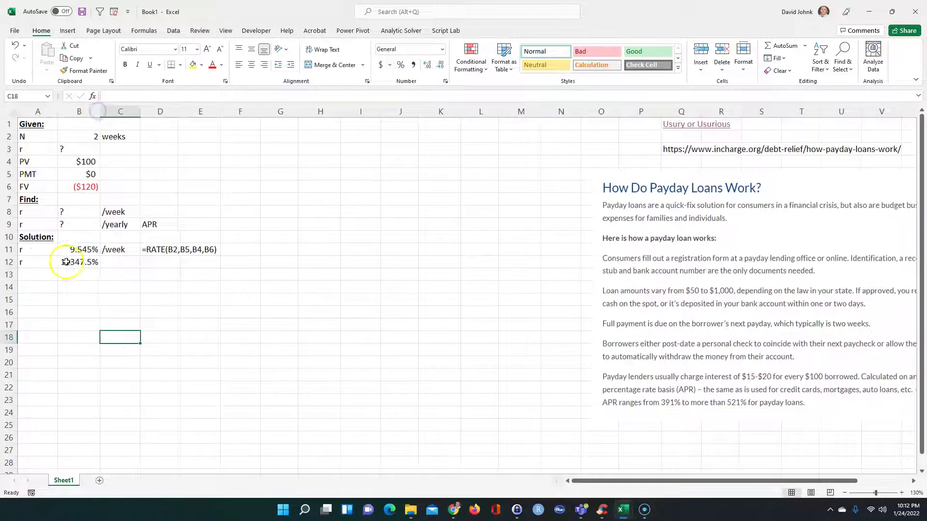
click(78, 261)
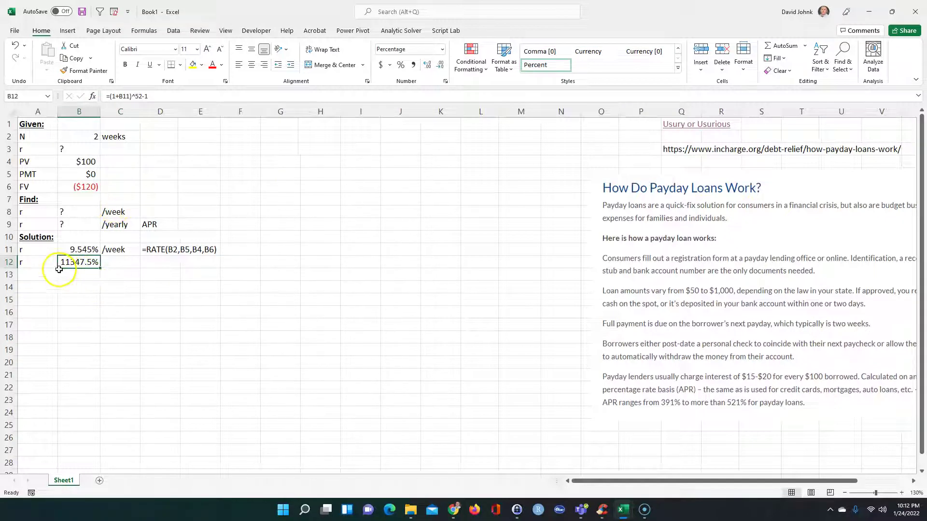
click(74, 288)
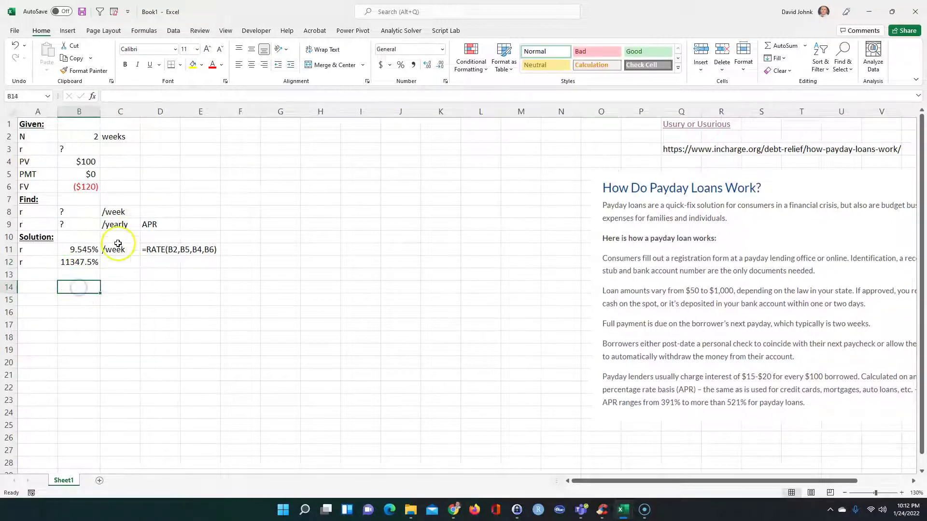
drag(116, 249, 116, 239)
Step: Copy the /yearly label from C9 into C12 beside the 11347.5% yearly rate
click(123, 224)
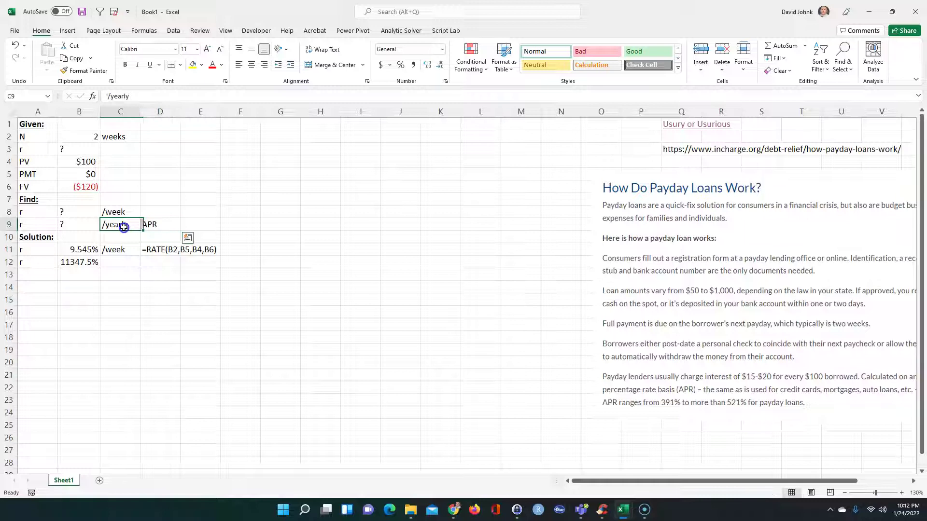
key(ctrl+c)
click(122, 262)
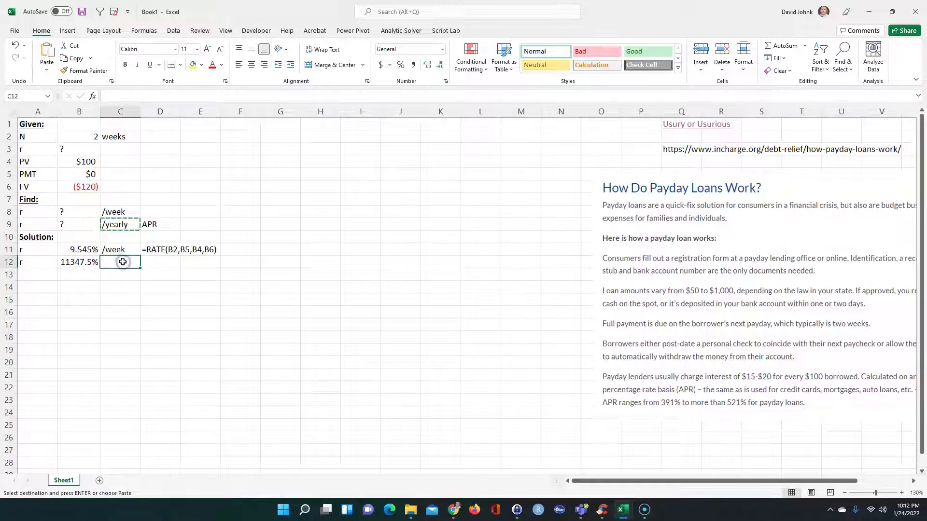
key(ctrl+v)
click(121, 311)
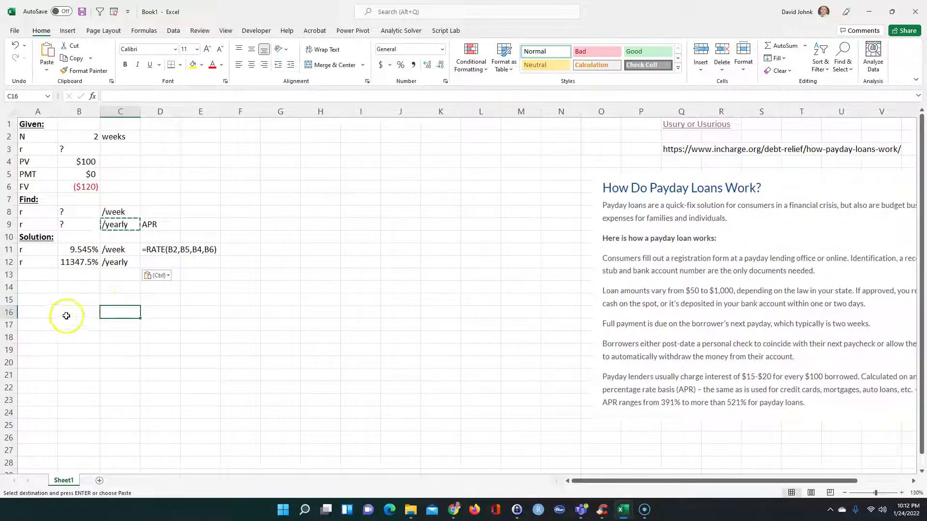
click(68, 261)
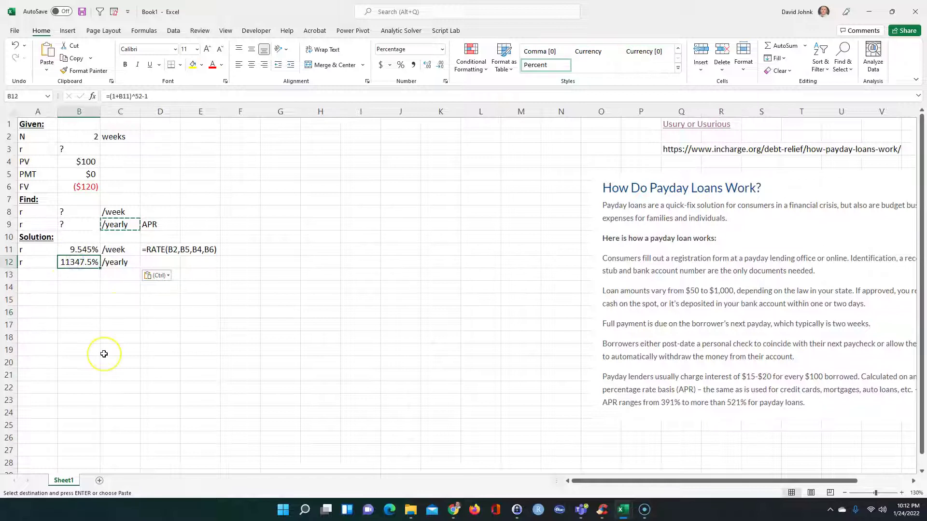
drag(27, 261, 66, 262)
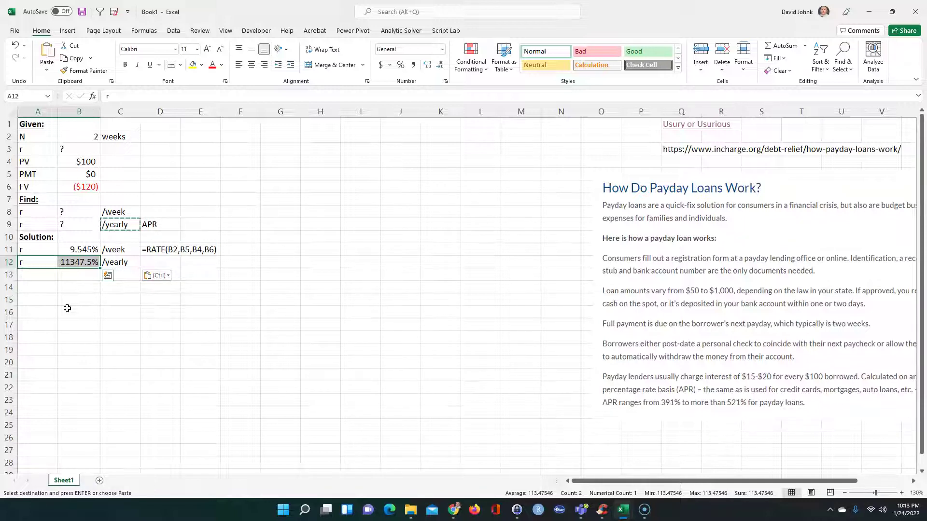
click(85, 311)
click(73, 263)
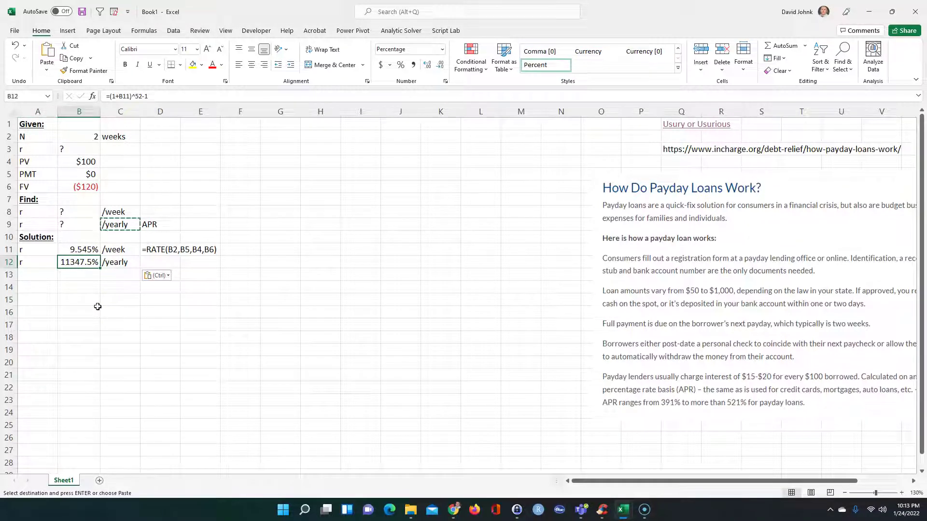
click(138, 309)
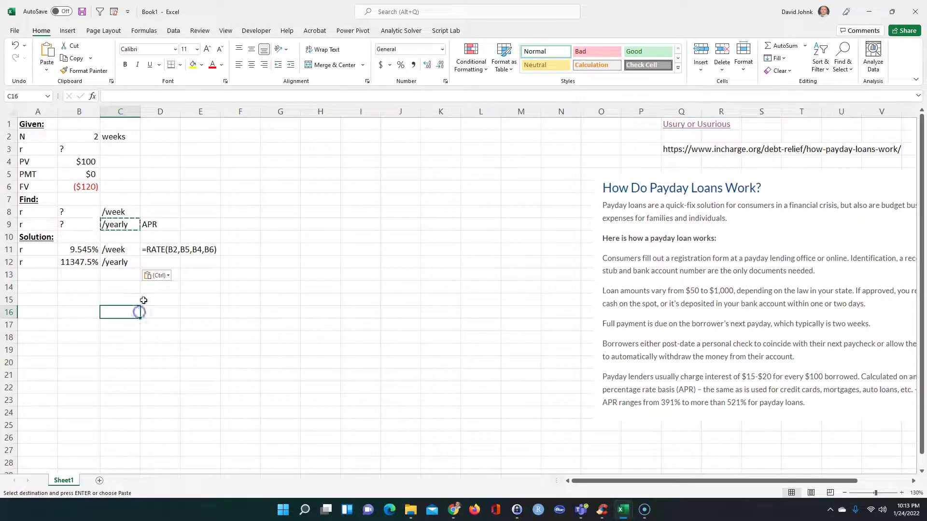
Step: Type the table headers Period, beg bal, interest and end across row 14
click(38, 284)
text(Period)
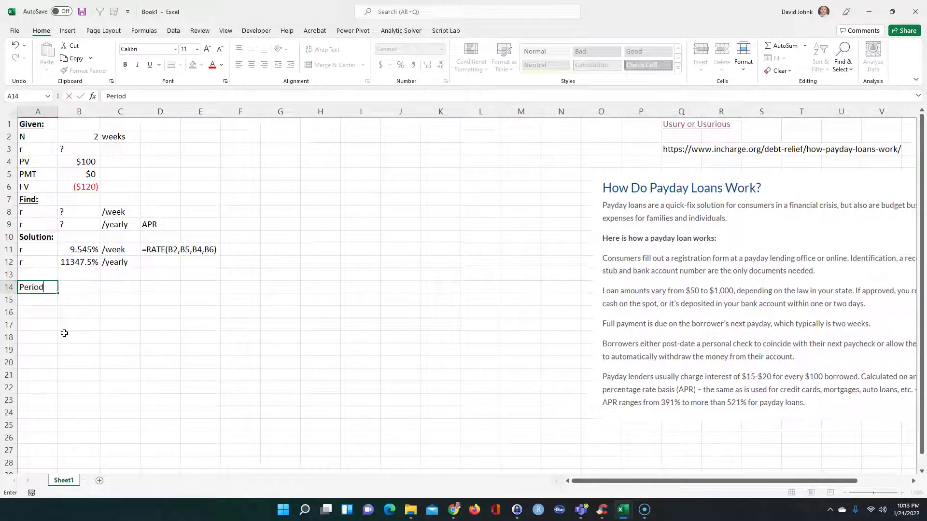
key(Return)
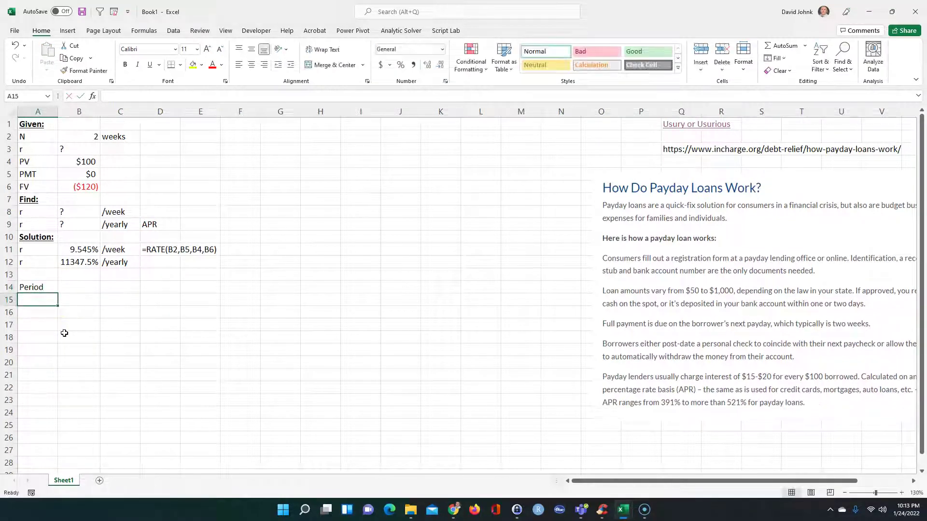
key(Tab)
key(Up)
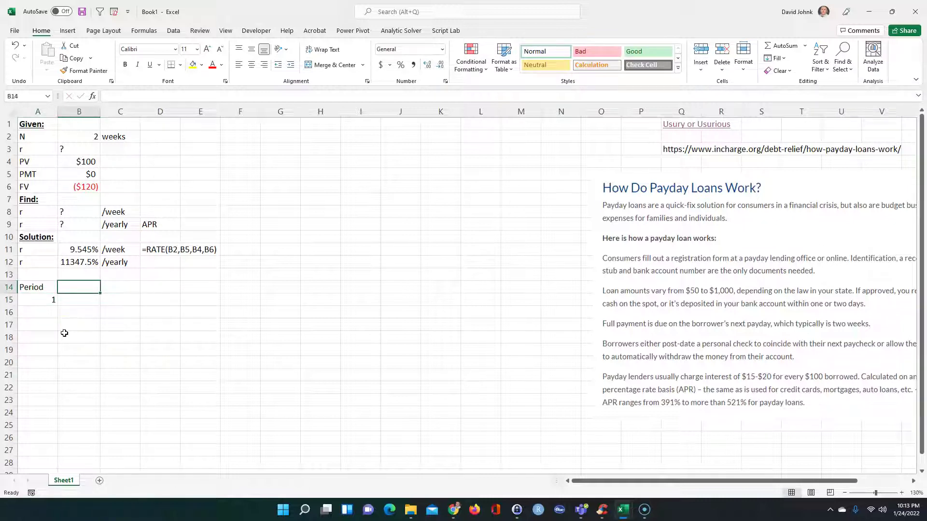
text(beg bal)
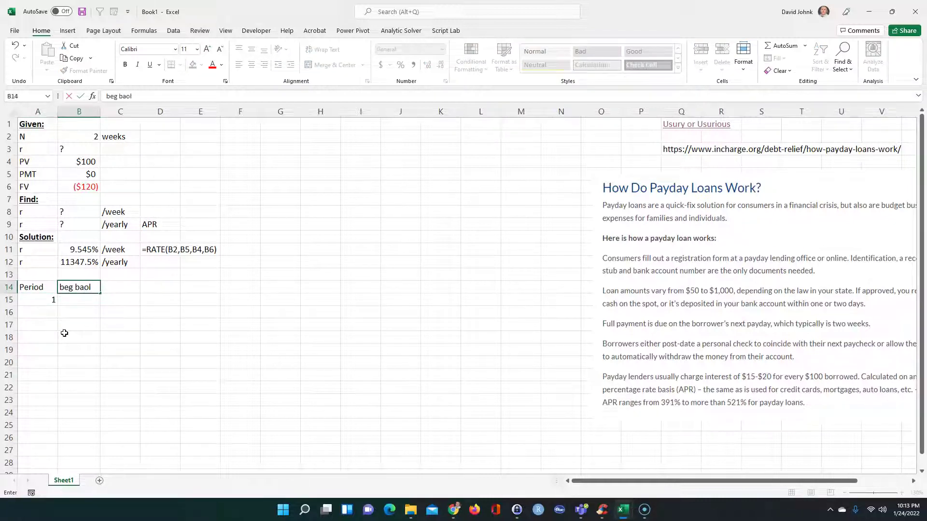
key(Tab)
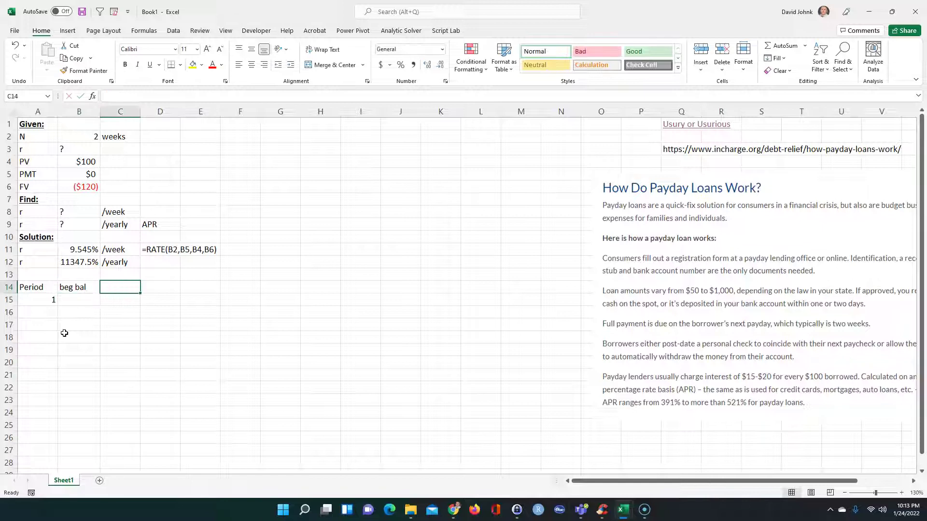
text(inter)
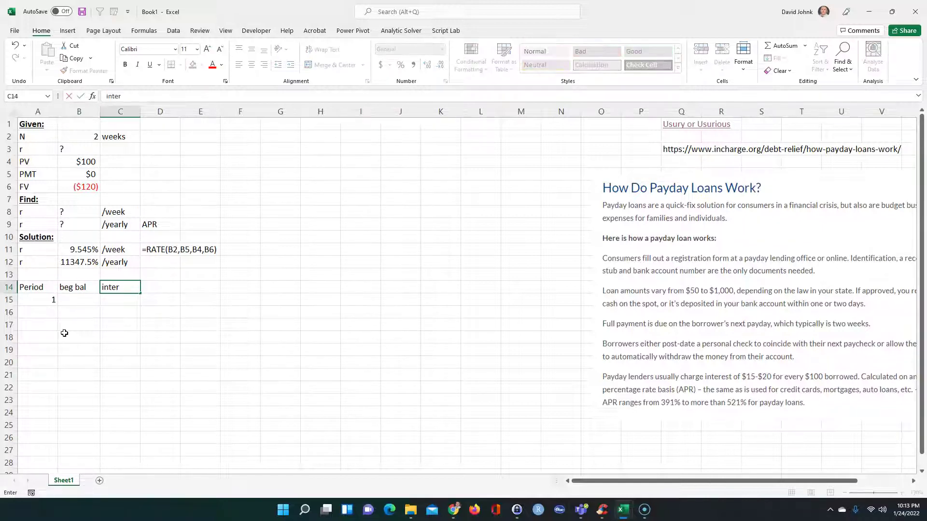
text(est)
key(Tab)
text(end)
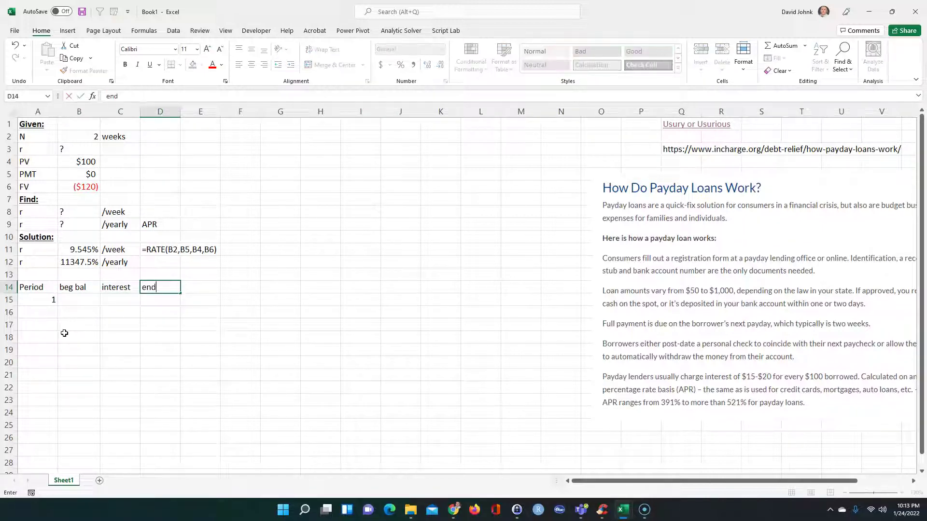
key(Return)
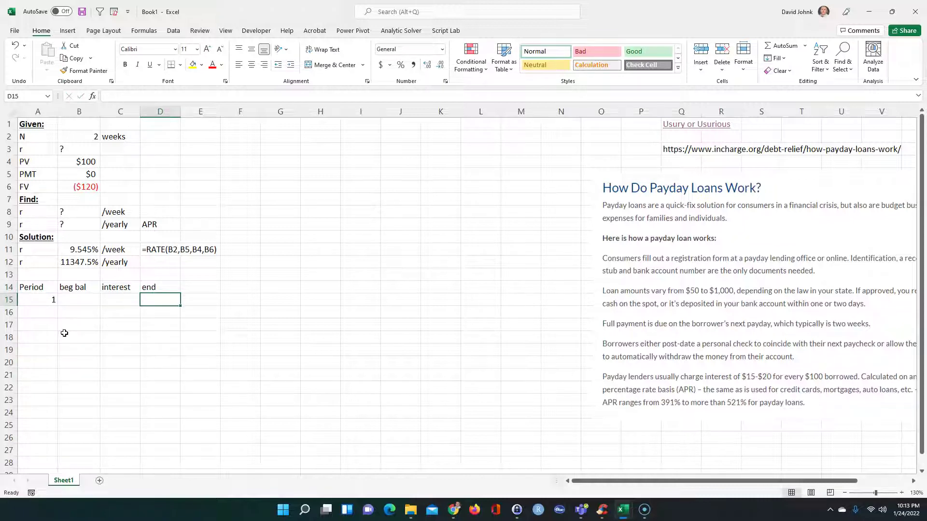
Step: Number the periods 1 and 2, then fill column A down to period 52
key(Left)
key(Left)
key(Left)
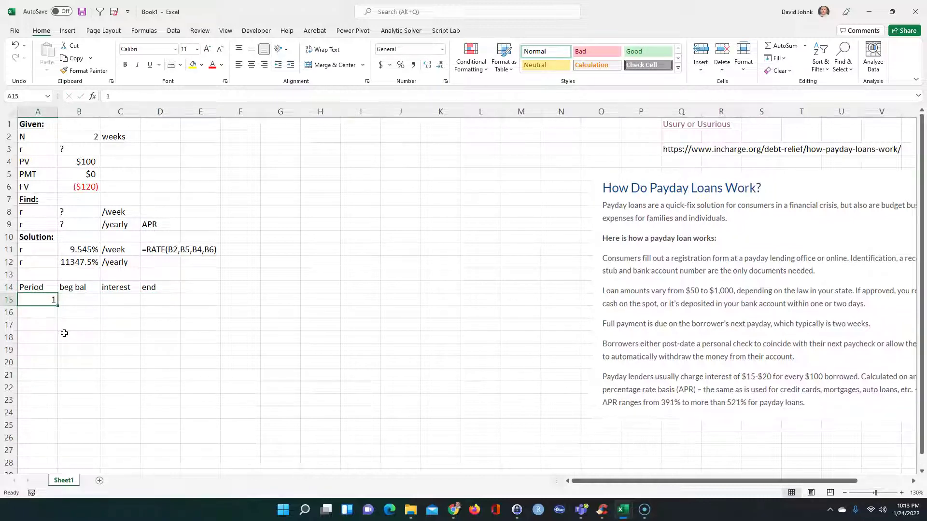
click(42, 312)
text(2)
key(Return)
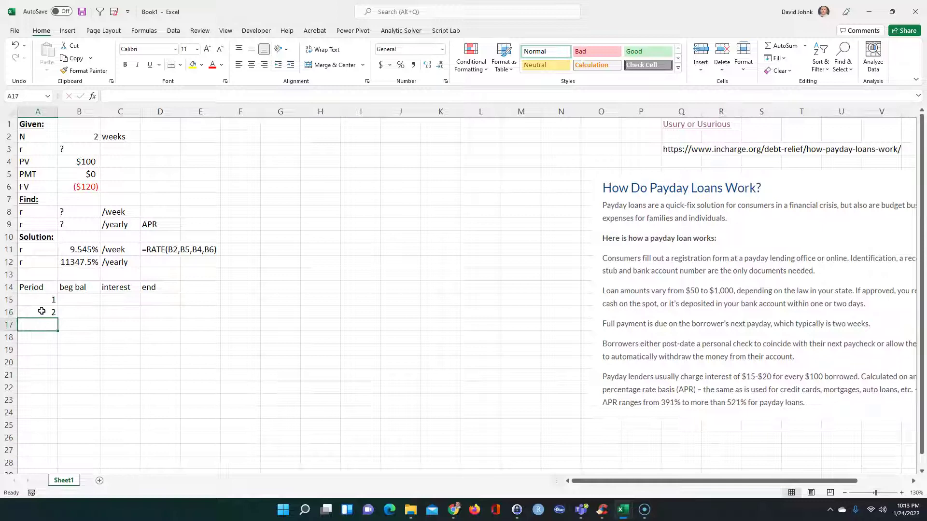
drag(42, 300, 48, 429)
scroll(132, 339, up, 4)
scroll(133, 339, up, 9)
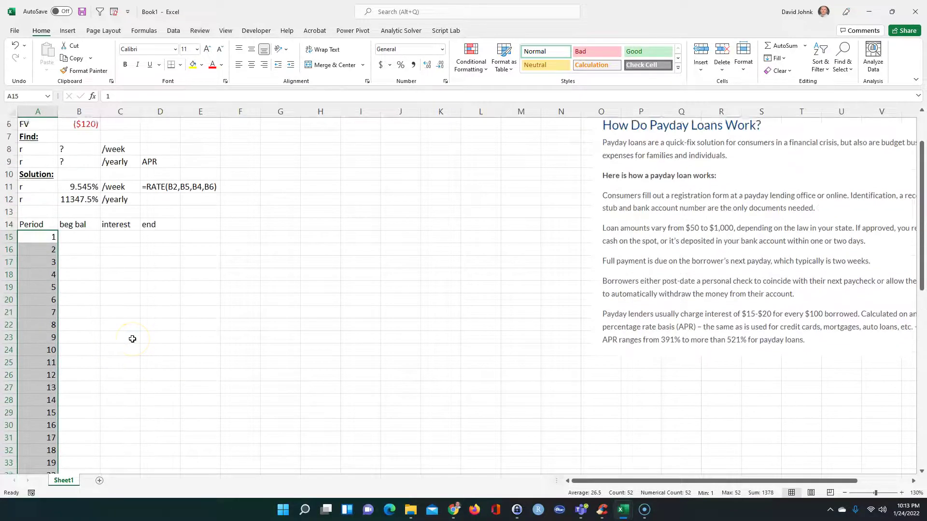
Step: Set the week-1 beginning balance to =B4 and interest to =B15*$B$11
click(78, 273)
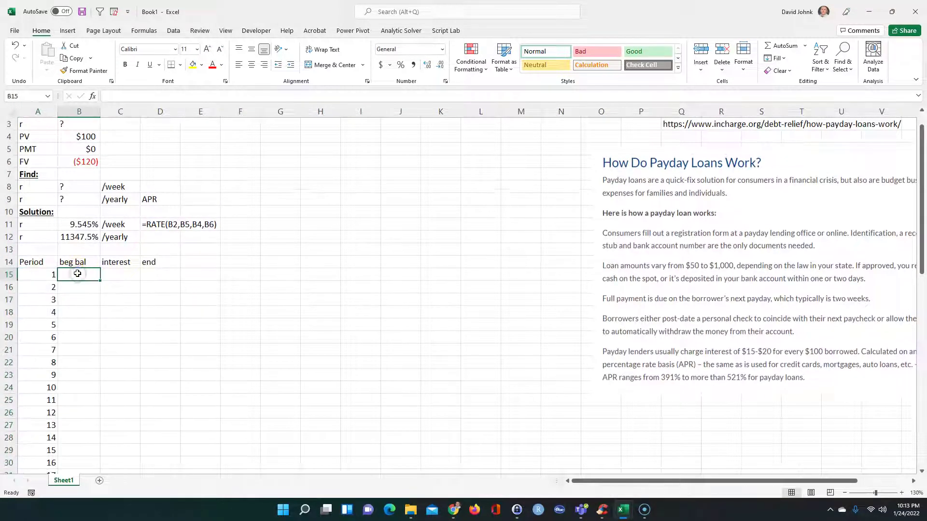
text(=)
click(81, 151)
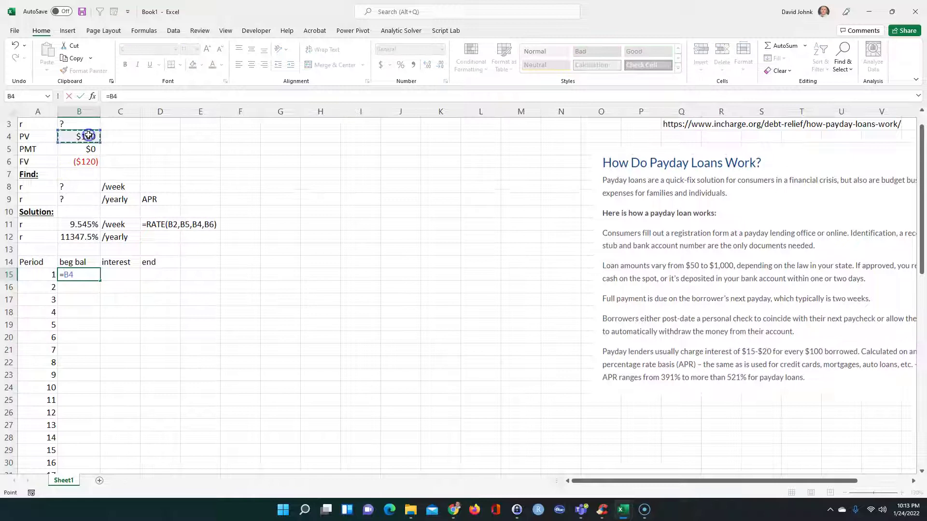
key(Return)
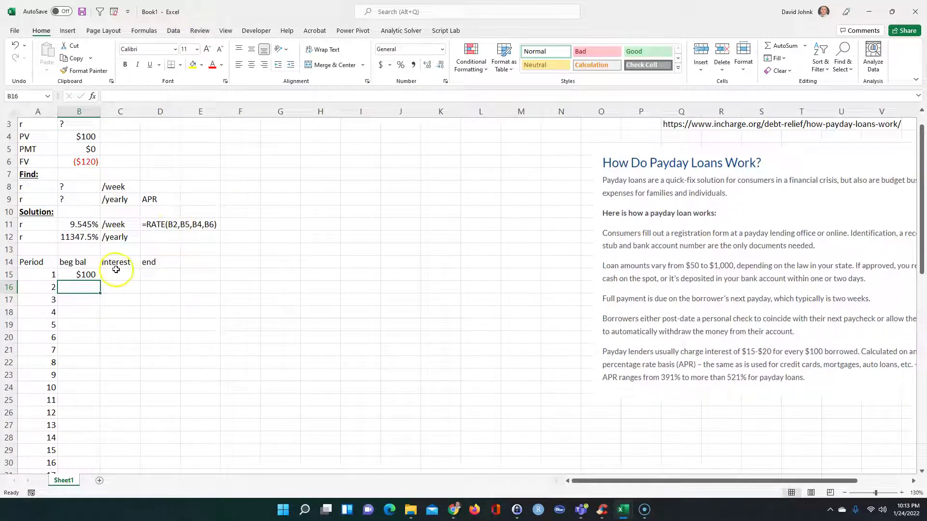
click(115, 273)
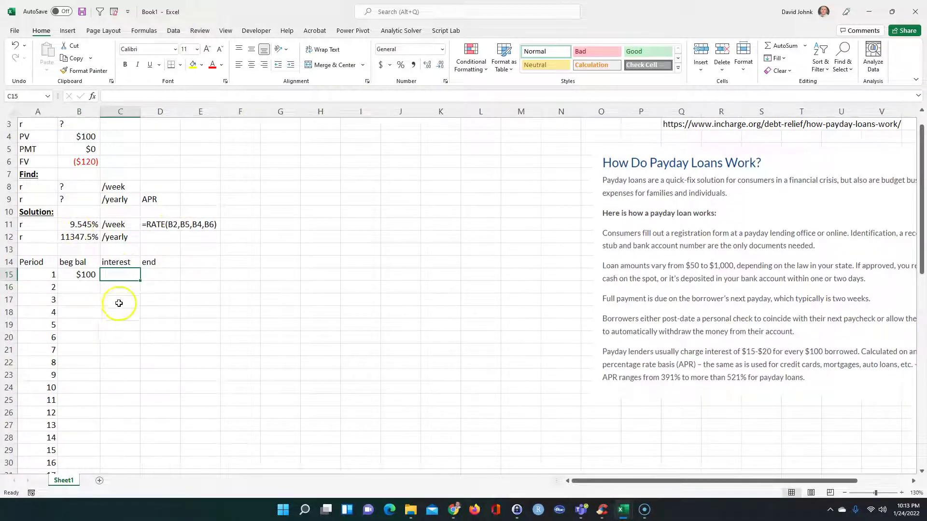
text(=)
click(79, 274)
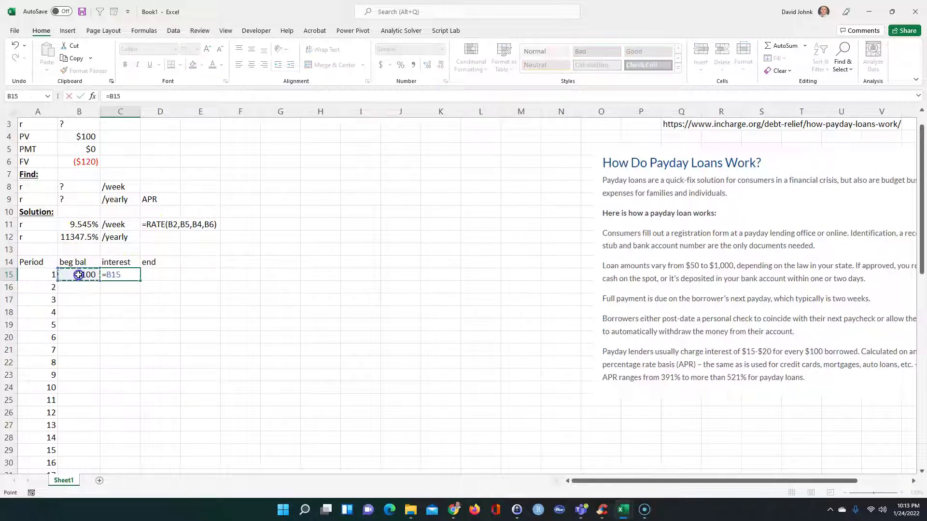
click(82, 224)
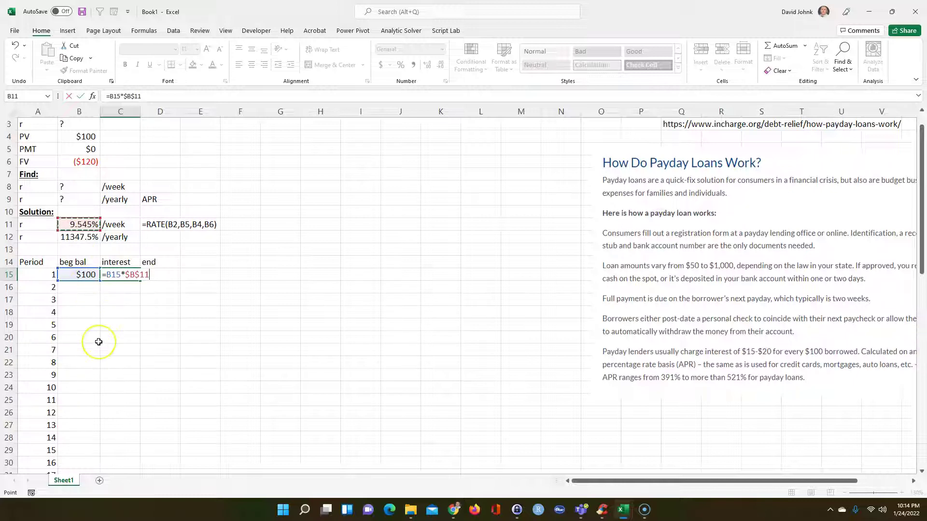
key(Return)
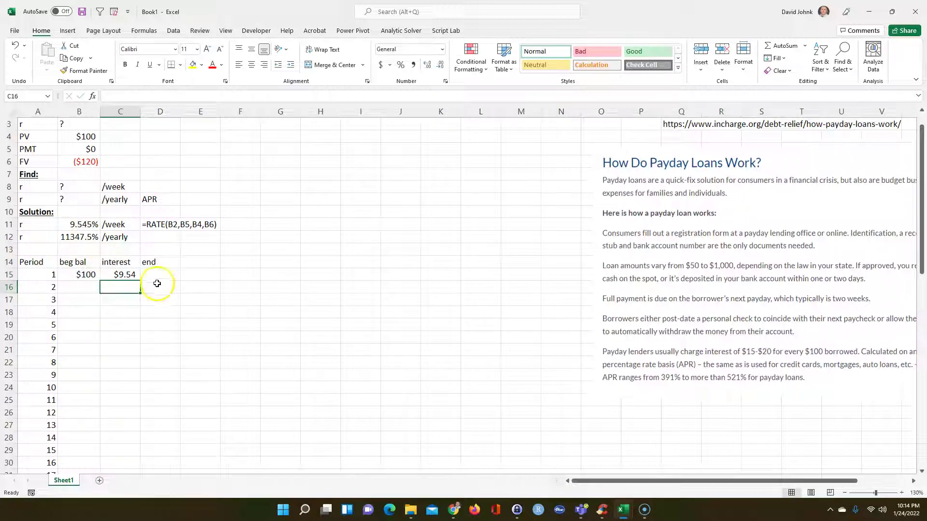
Step: Rename D14 to 'end bal' and enter the week-1 end balance =B15+C15 in D15
double_click(160, 265)
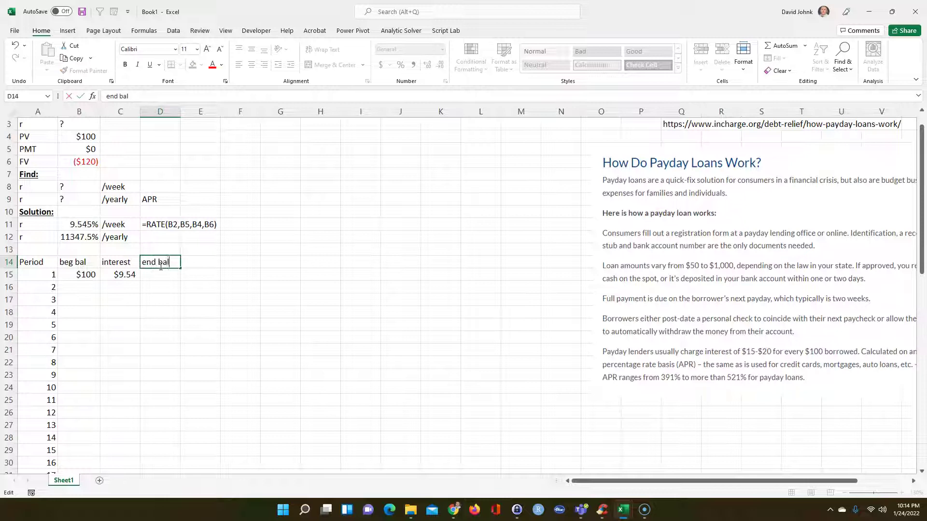
key(Return)
text(=)
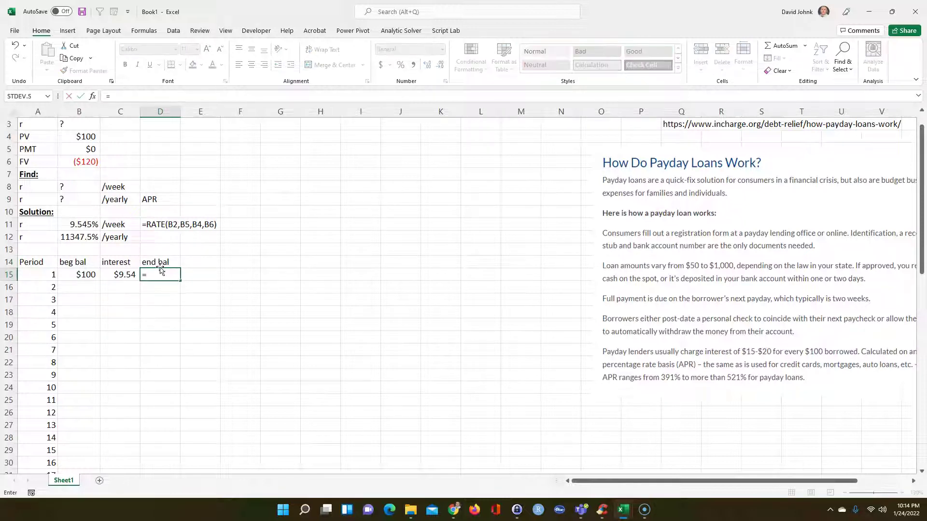
click(84, 275)
text(+)
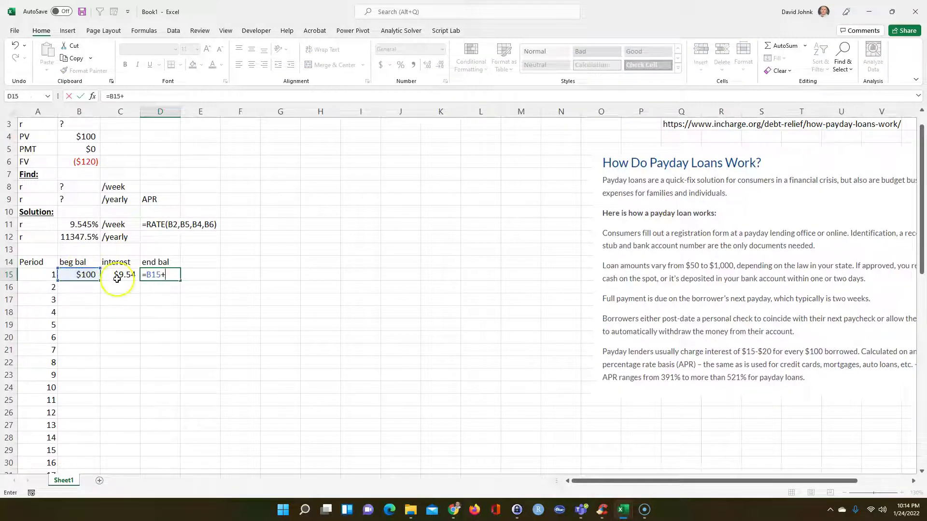
click(121, 275)
key(Return)
click(157, 274)
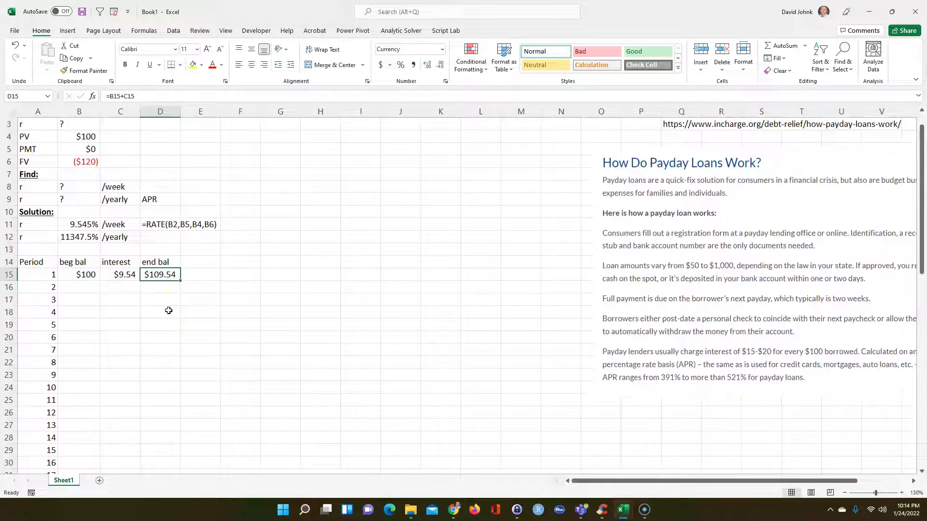
Step: Carry the week-1 end balance into B16 with =D15 as week 2's beginning balance
click(86, 289)
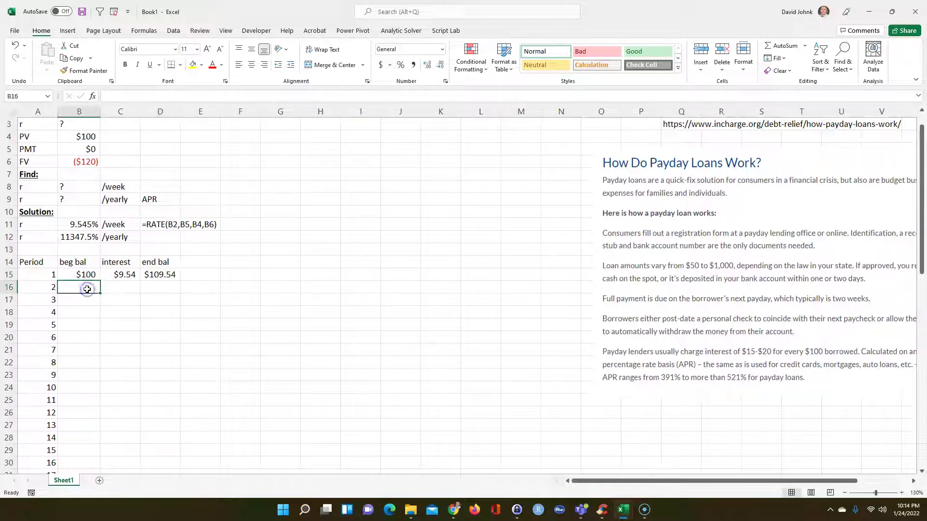
text(=)
click(165, 274)
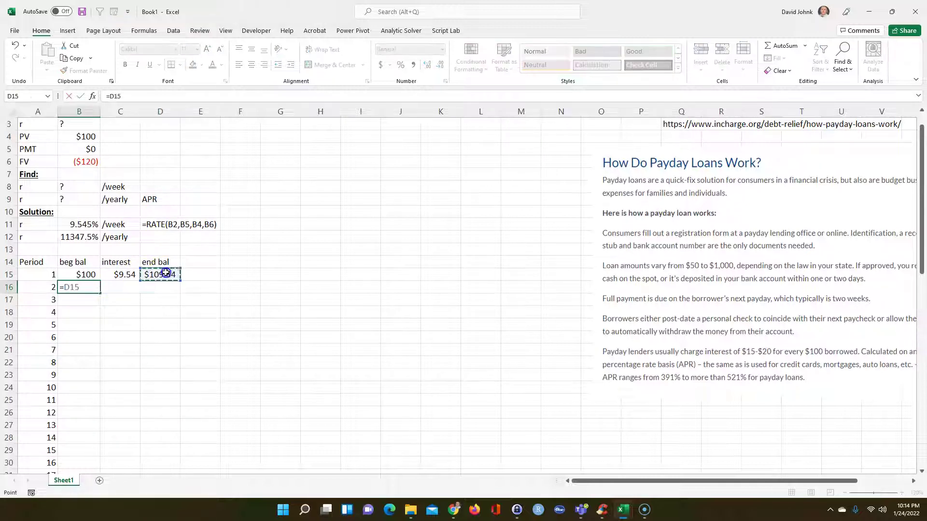
key(Return)
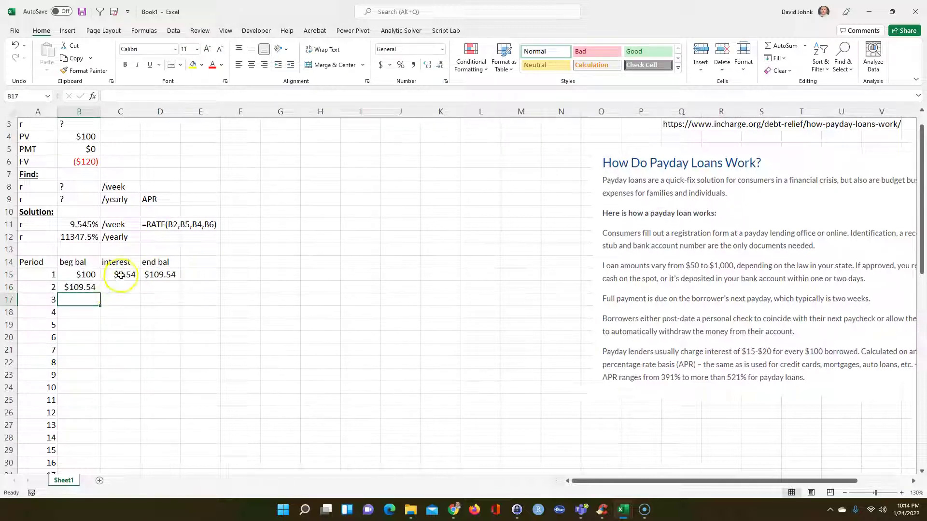
Step: Copy the interest and end balance formulas into week 2, reaching $120.00 to match the FV
click(121, 274)
drag(140, 280, 125, 295)
click(124, 287)
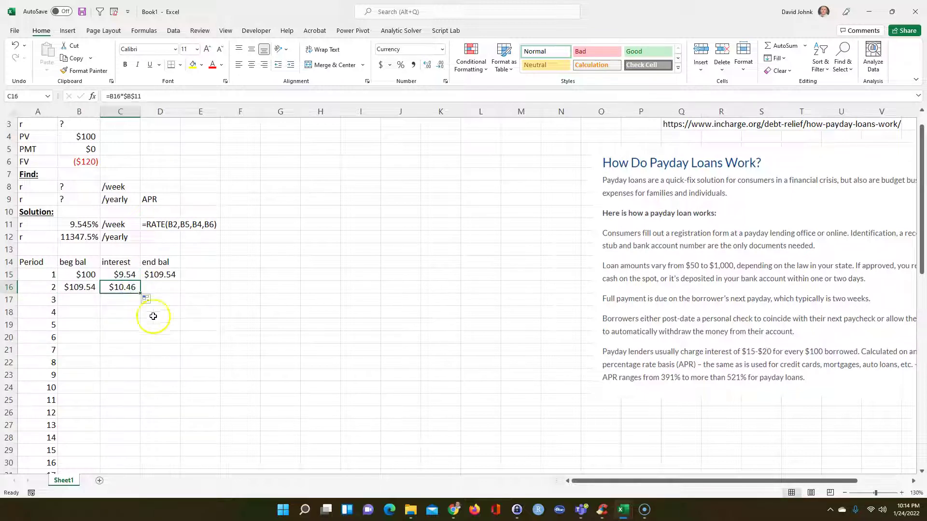
click(170, 276)
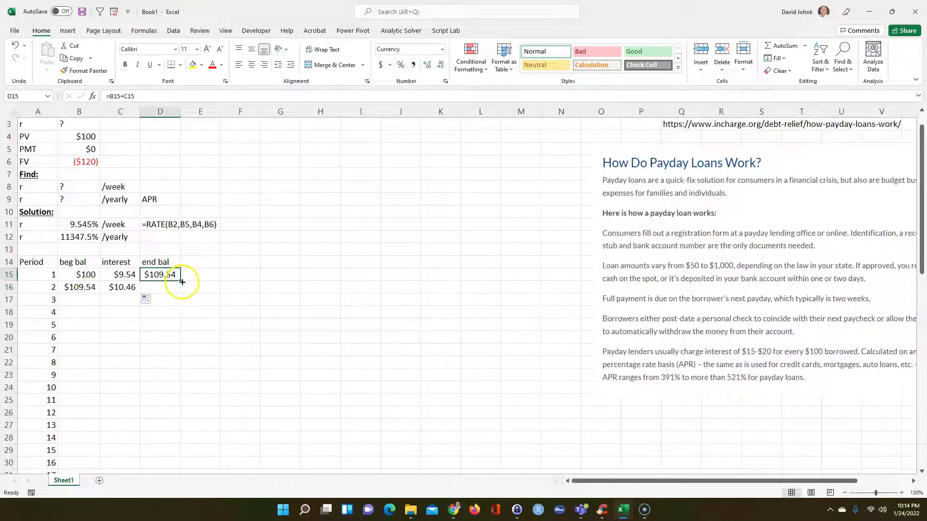
drag(181, 282, 164, 314)
click(159, 287)
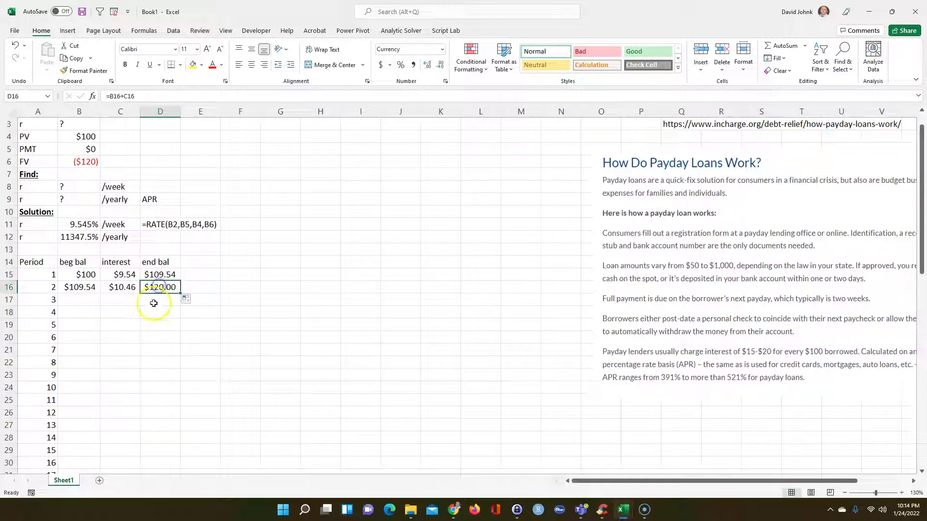
click(80, 163)
drag(38, 274, 44, 287)
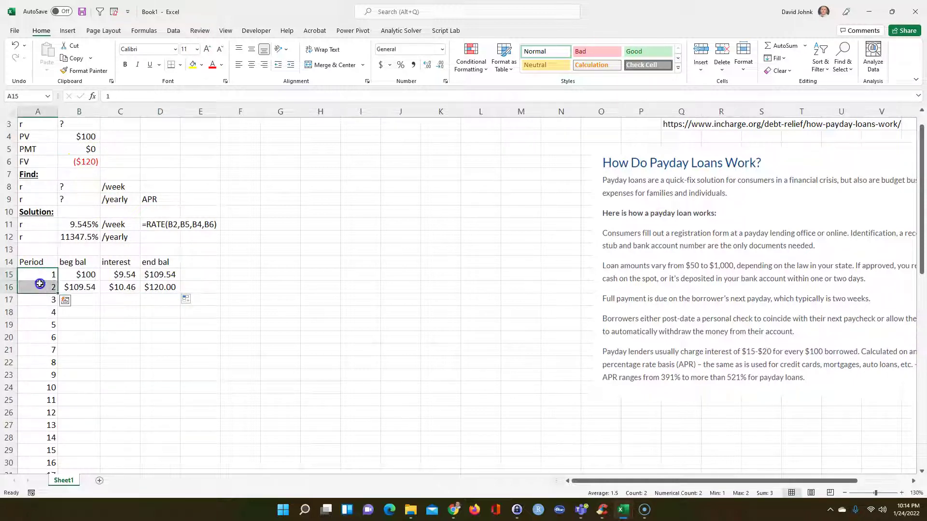
click(83, 161)
click(166, 289)
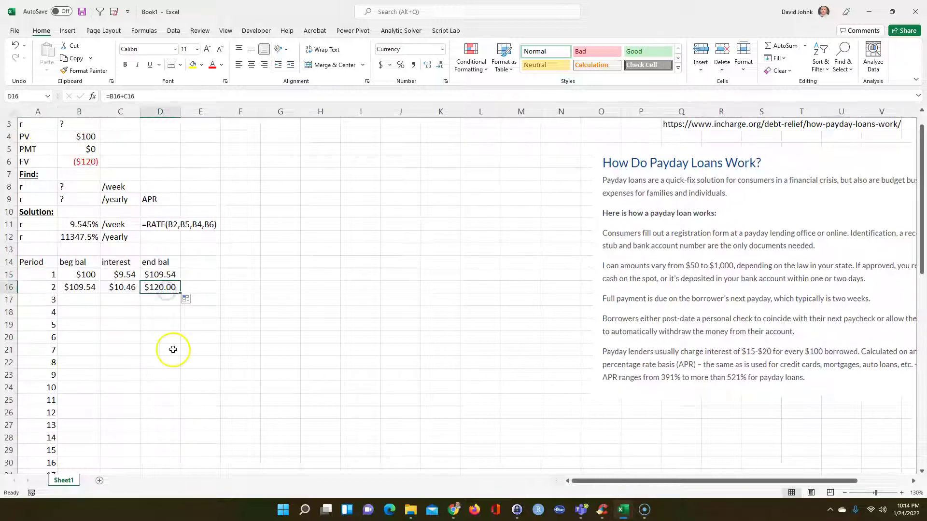
Step: Fill the week-2 formulas down through week 52 and autofit column D
drag(79, 288, 173, 288)
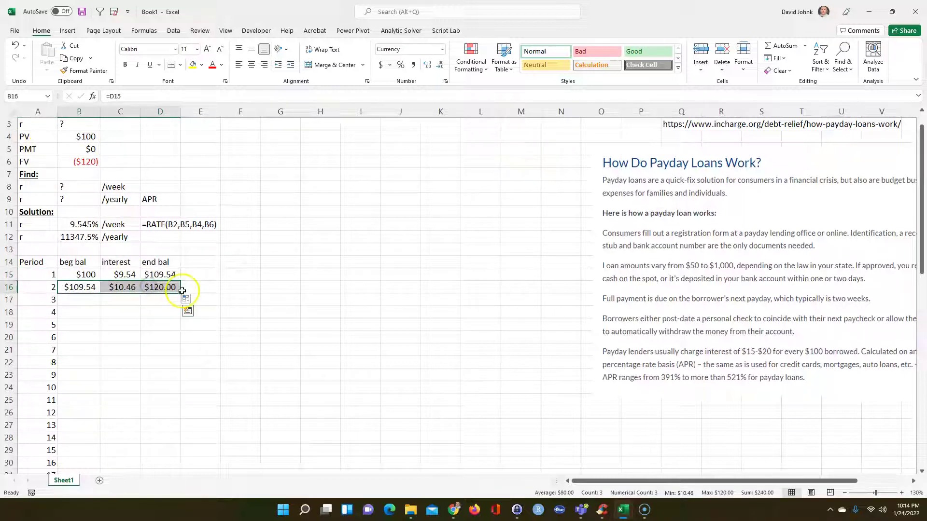
double_click(180, 294)
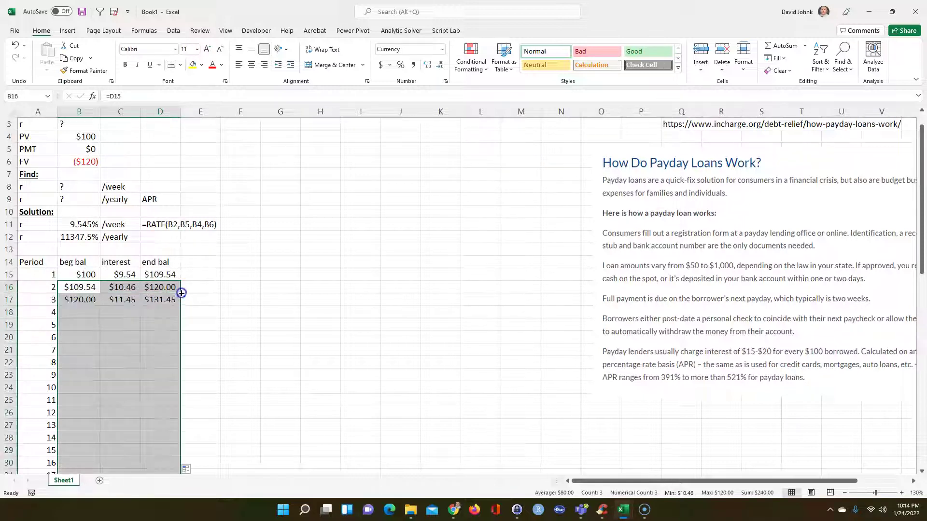
drag(119, 111, 154, 110)
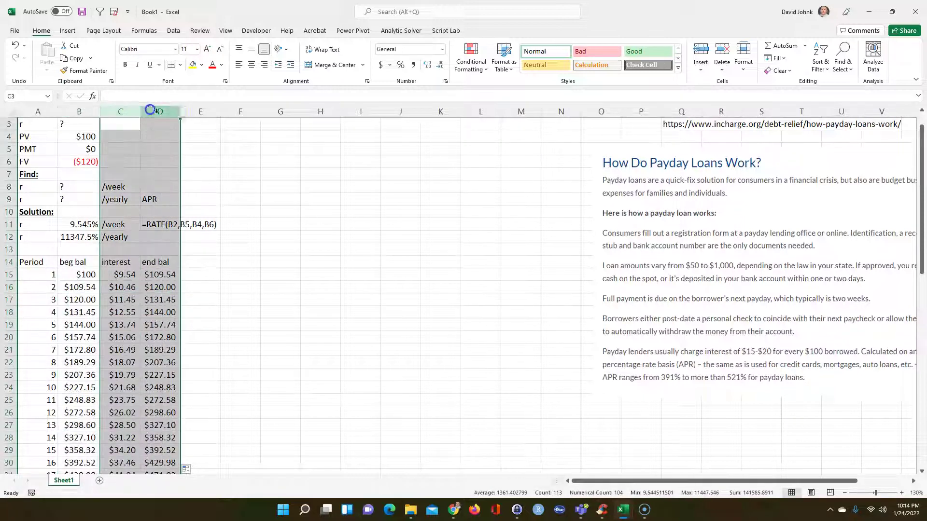
double_click(180, 110)
click(147, 300)
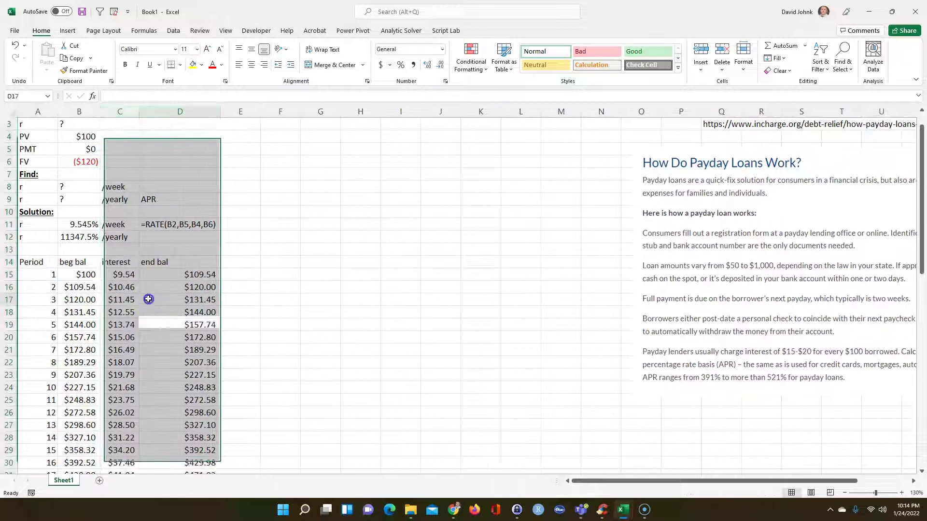
Step: Autofit column B and check the week-52 end balance of $11,447.55
scroll(148, 299, down, 4)
scroll(148, 299, down, 2)
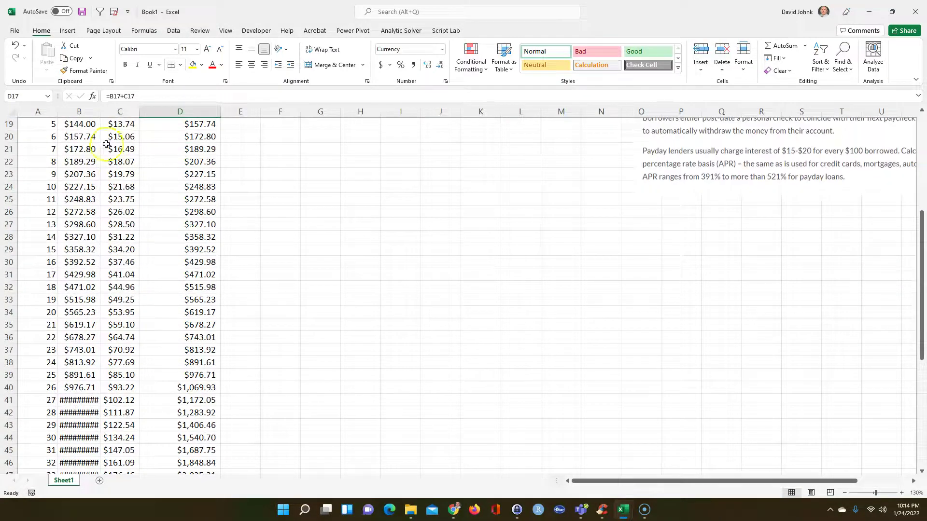
double_click(100, 112)
scroll(161, 267, down, 9)
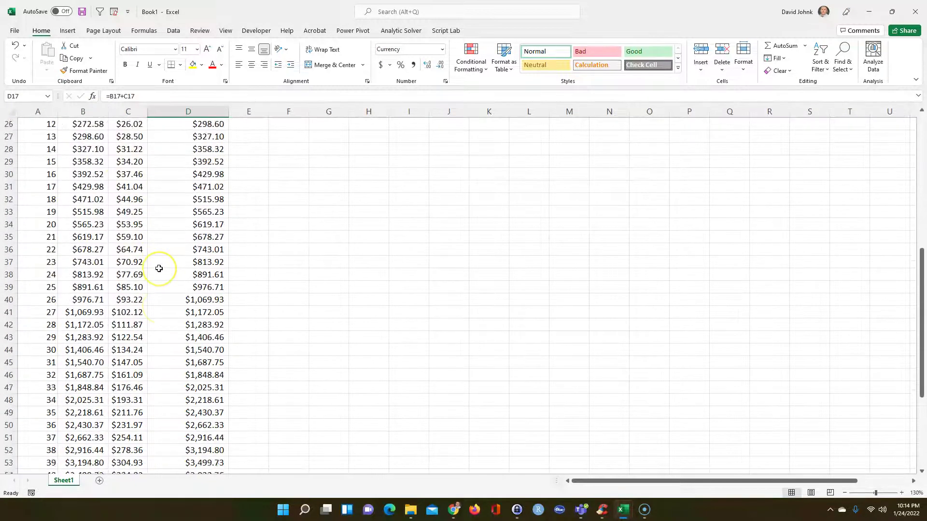
click(169, 354)
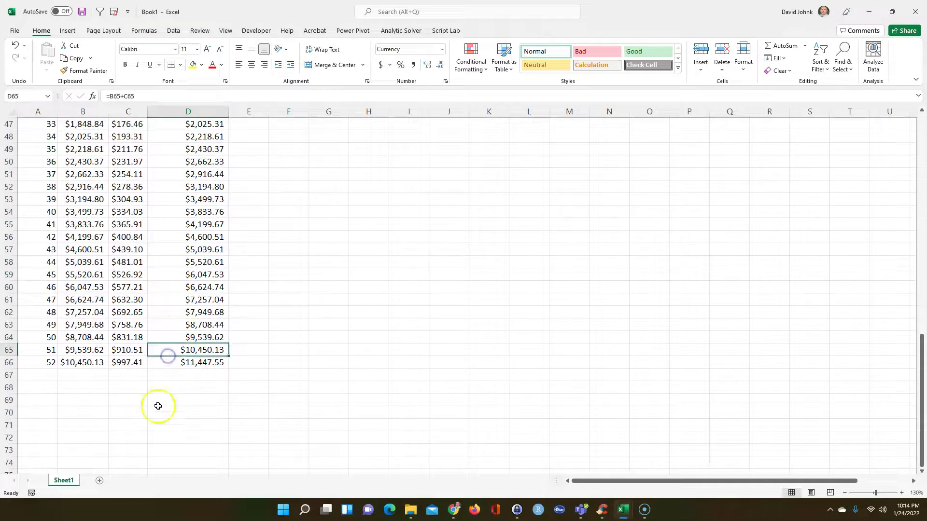
click(181, 363)
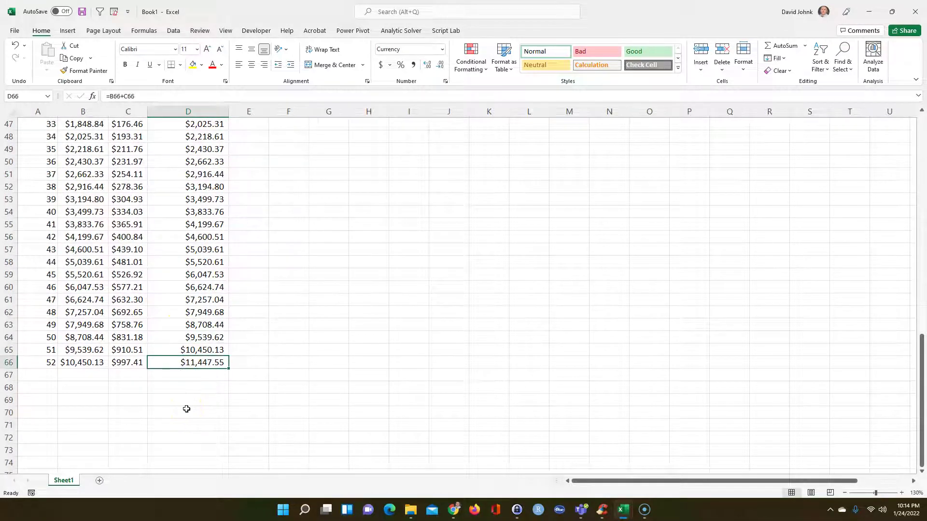
scroll(183, 388, up, 15)
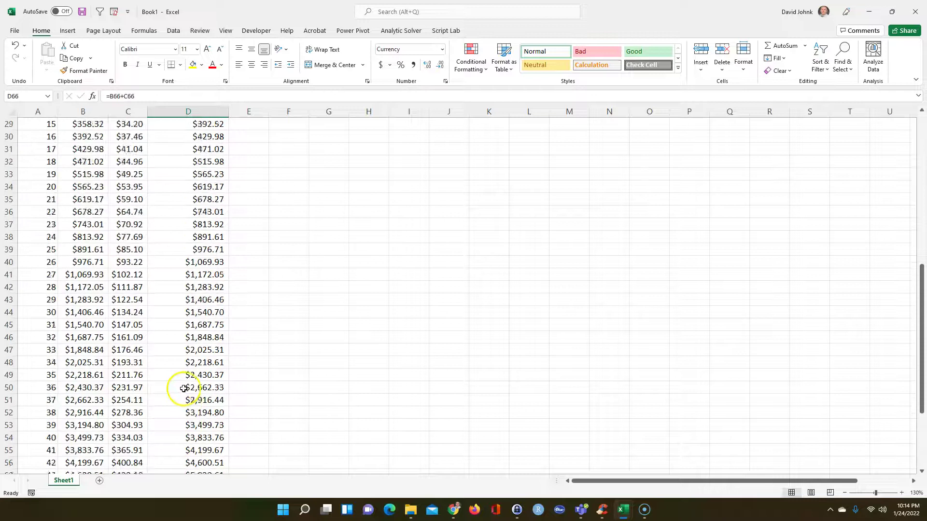
scroll(185, 387, down, 7)
scroll(179, 361, down, 10)
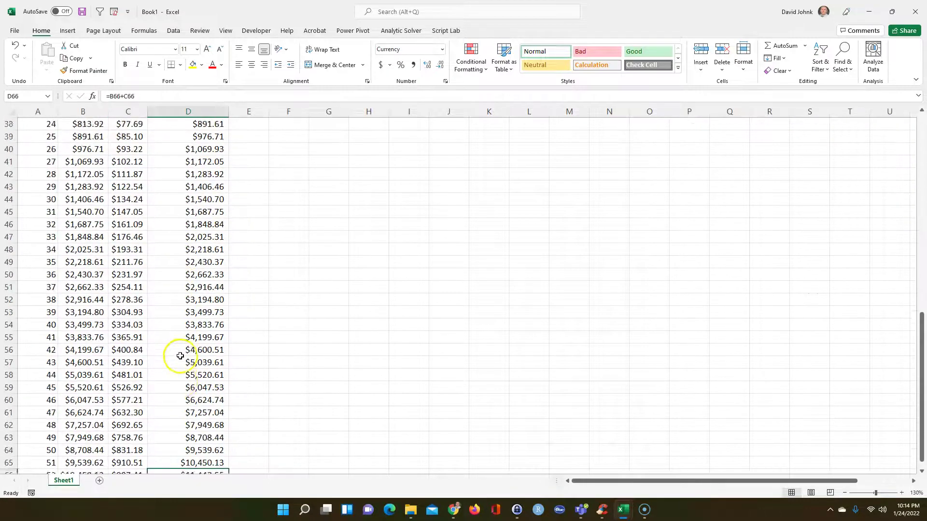
scroll(183, 361, up, 1)
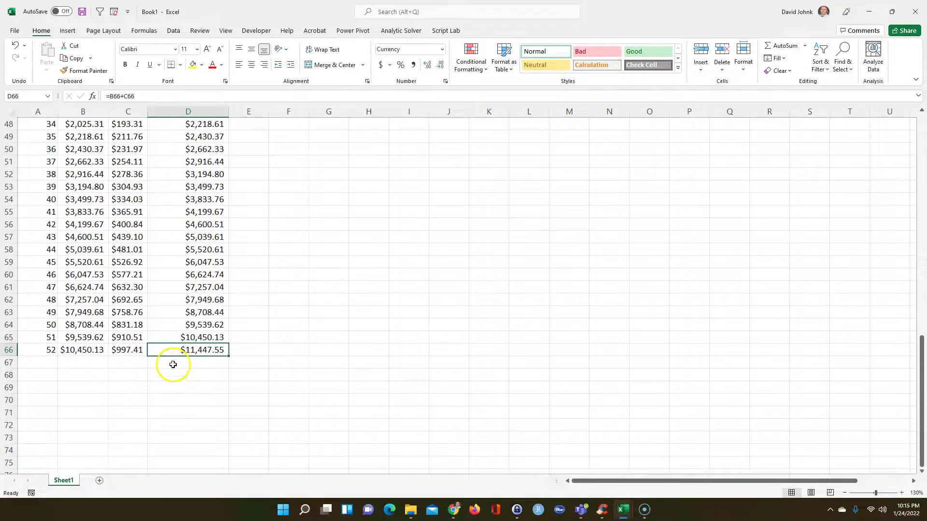
click(173, 364)
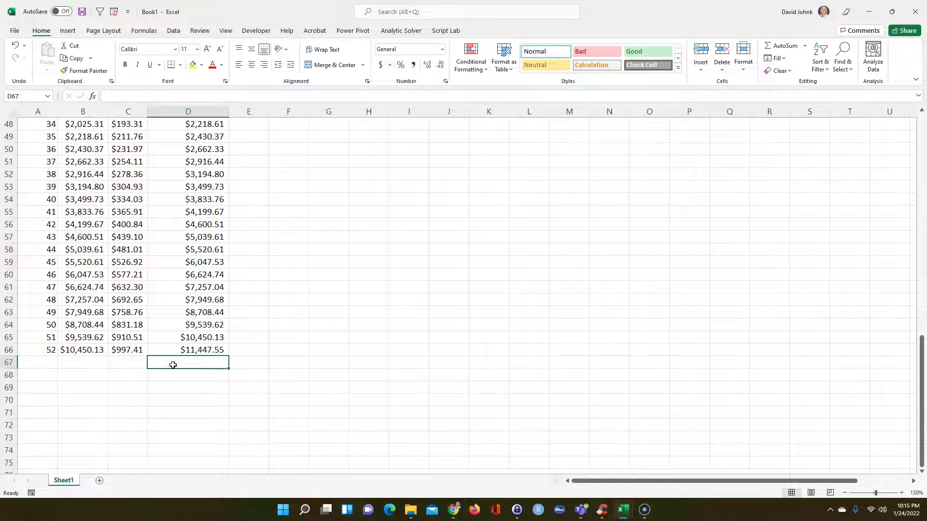
Step: Enter =-B4 in D67 and =D66+D67 in D68, giving $11,347.55
text(-)
scroll(170, 280, up, 16)
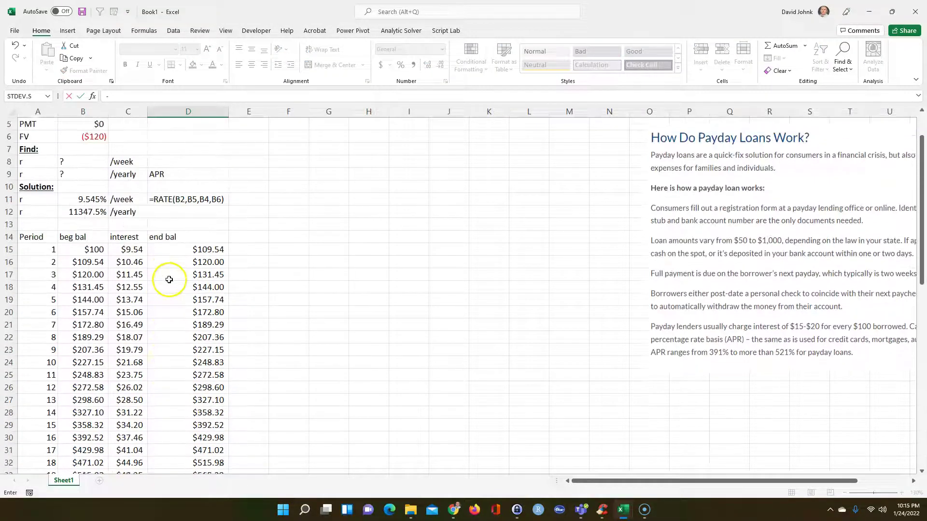
click(92, 161)
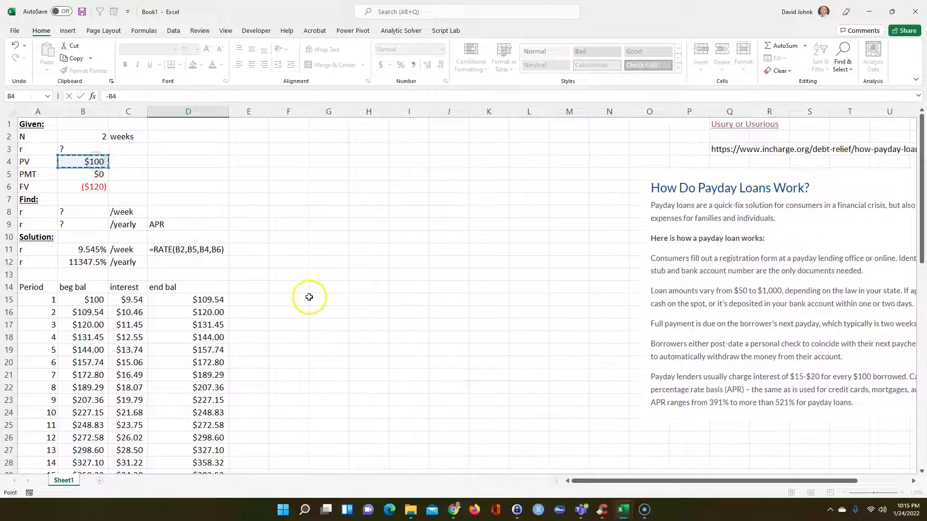
key(Return)
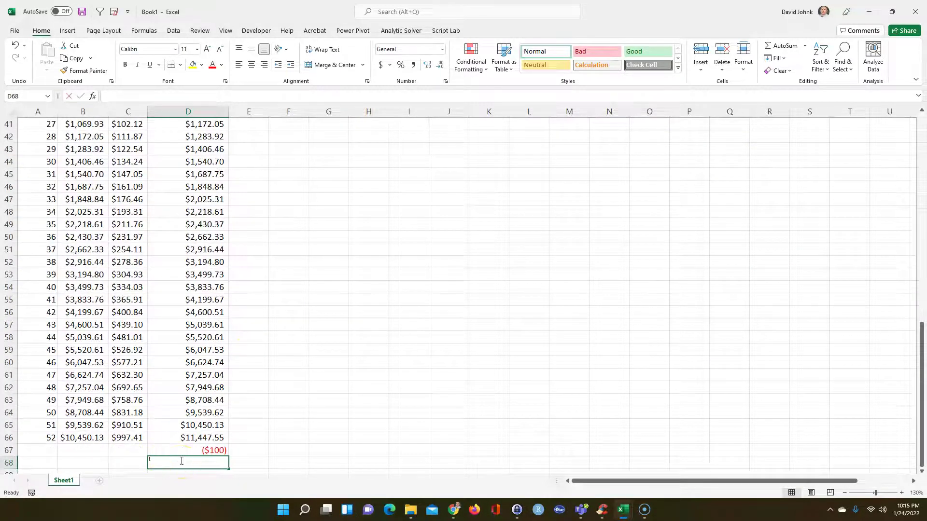
text(=)
click(198, 439)
text(+)
click(209, 447)
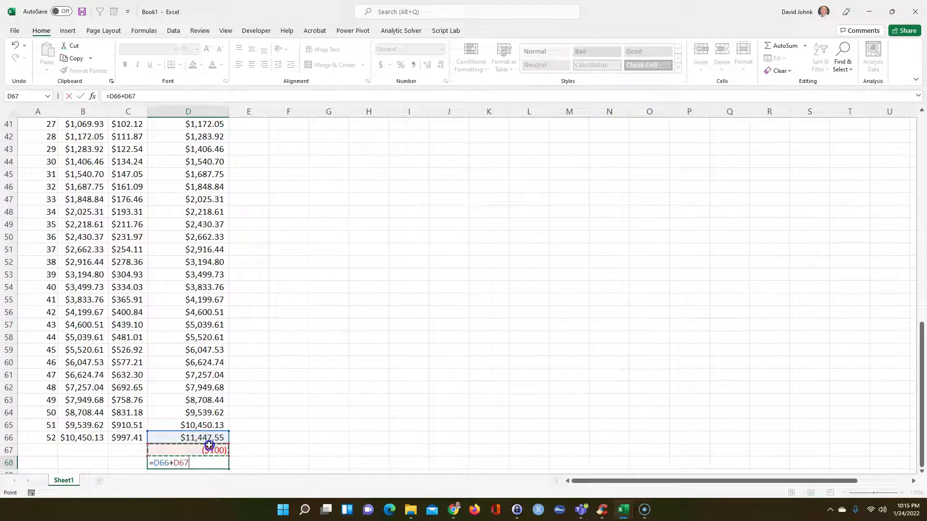
key(Return)
Step: Add a '<=== read as percent' note in E68 beside the $11,347.55 result
click(207, 449)
click(250, 449)
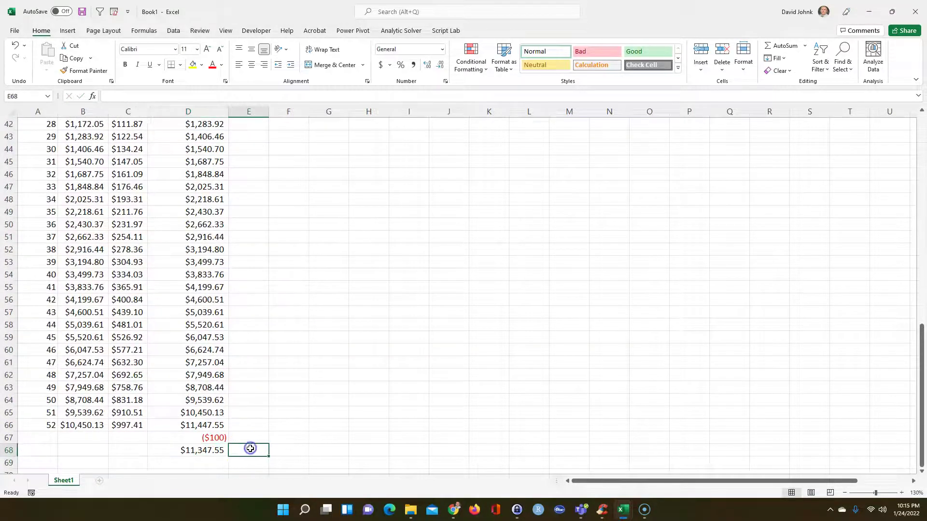
text(<)
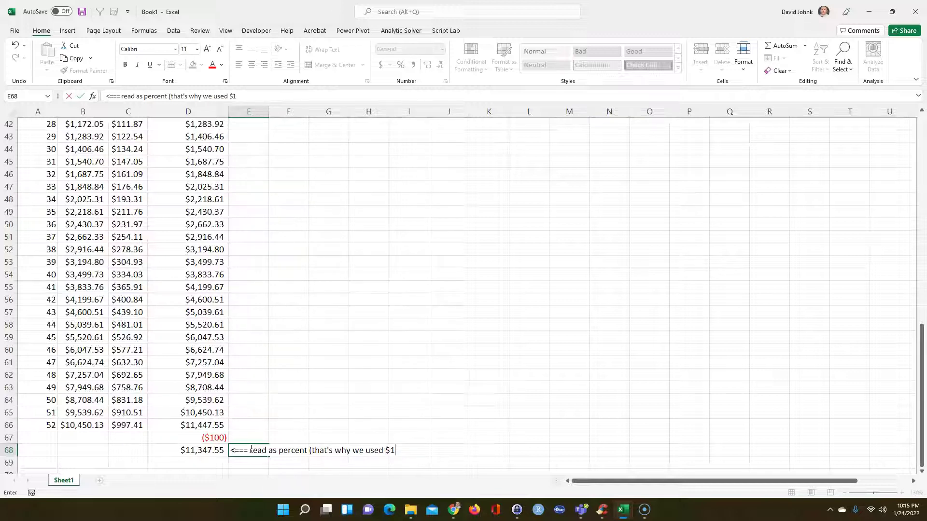
key(Return)
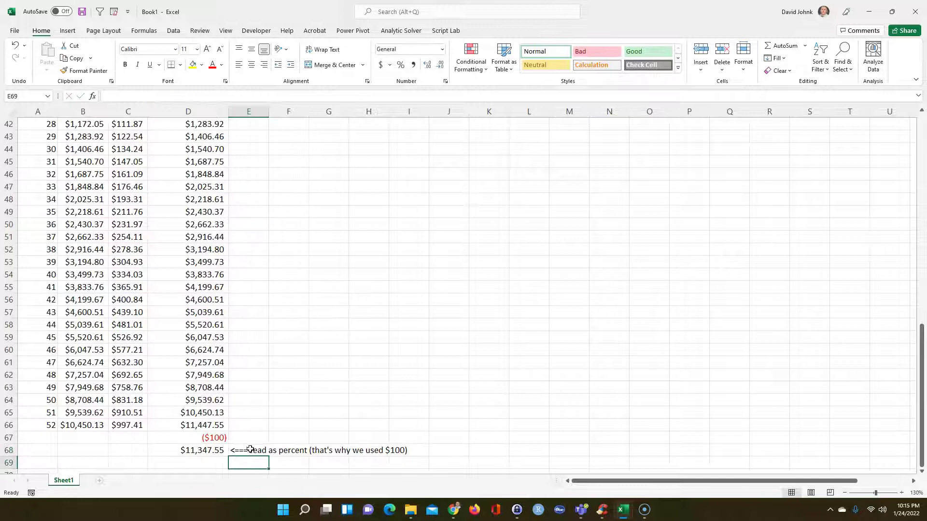
click(203, 451)
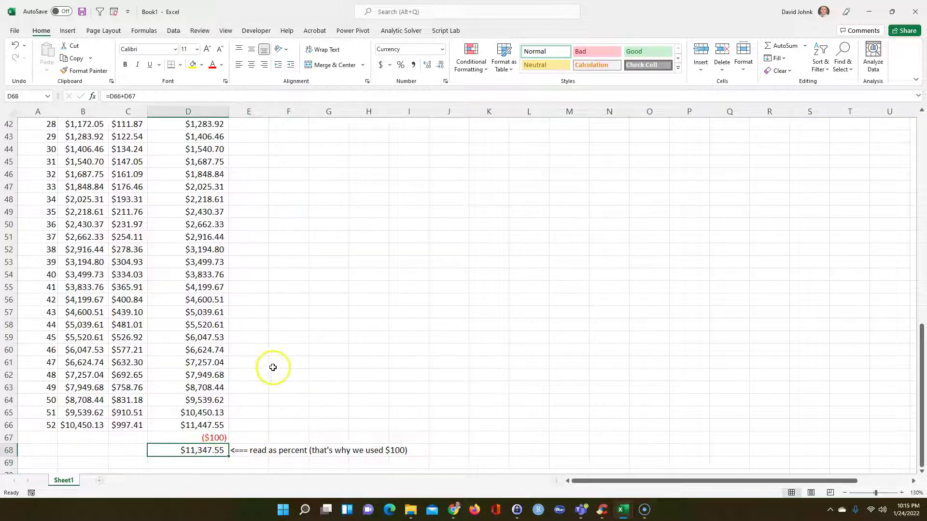
Step: Fill the yearly rate cells A12:B12 with yellow
scroll(273, 367, up, 14)
click(87, 261)
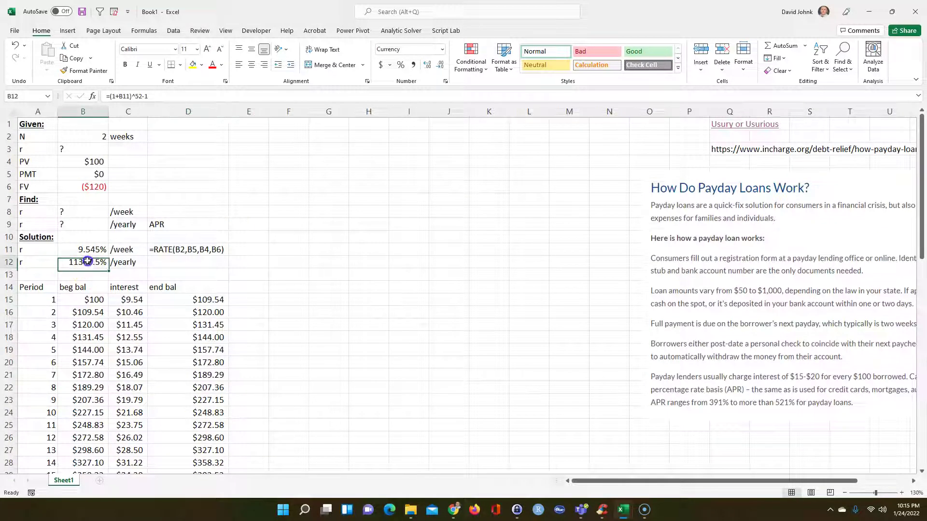
drag(37, 265, 79, 261)
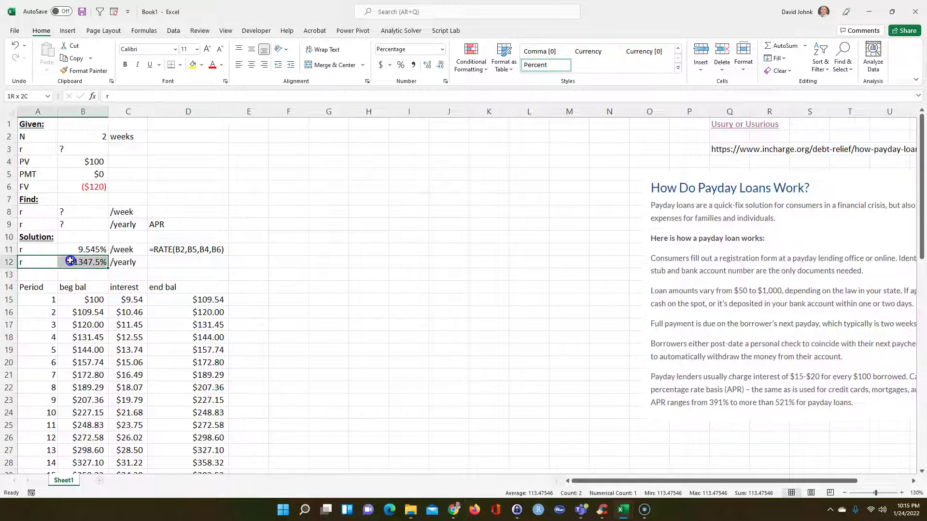
click(192, 67)
Step: Fill the $11,347.55 result in D68 with yellow as well
scroll(326, 207, down, 17)
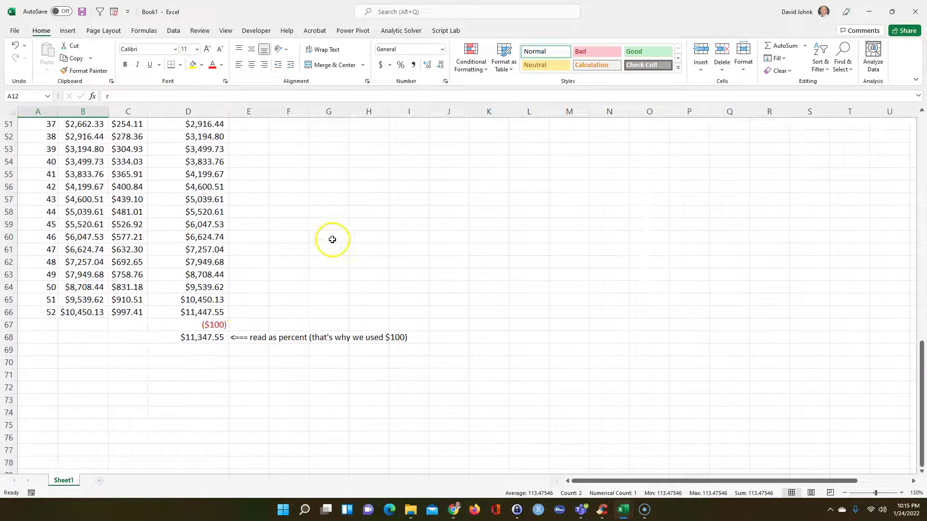
click(178, 338)
click(192, 66)
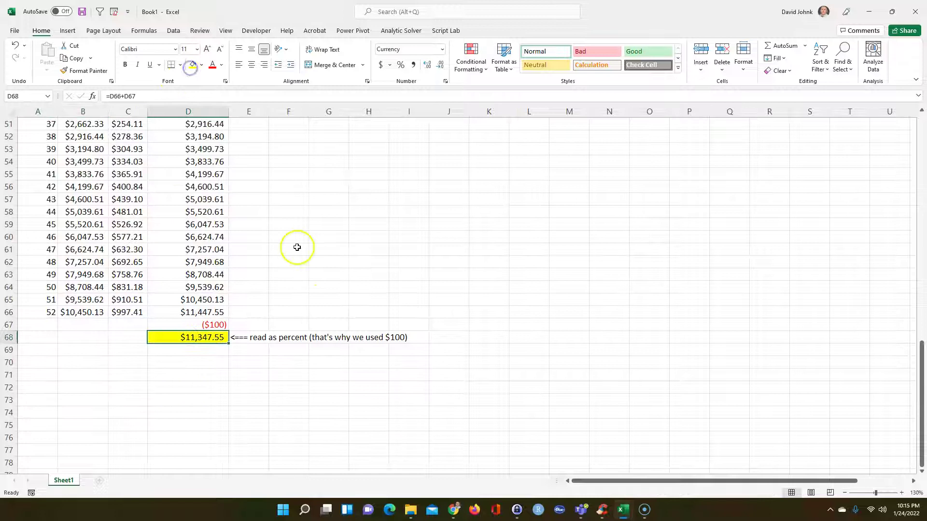
scroll(297, 247, up, 17)
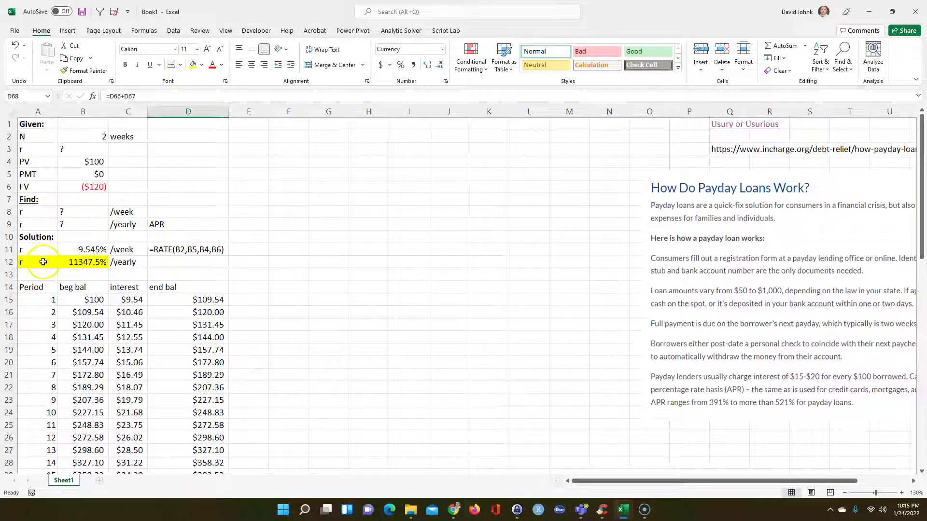
drag(43, 262, 83, 261)
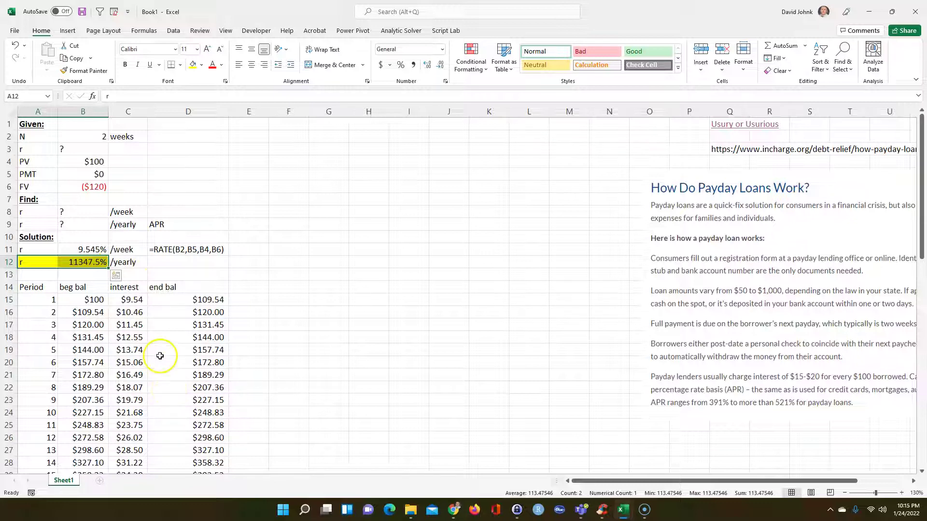
scroll(162, 357, down, 4)
scroll(166, 274, down, 9)
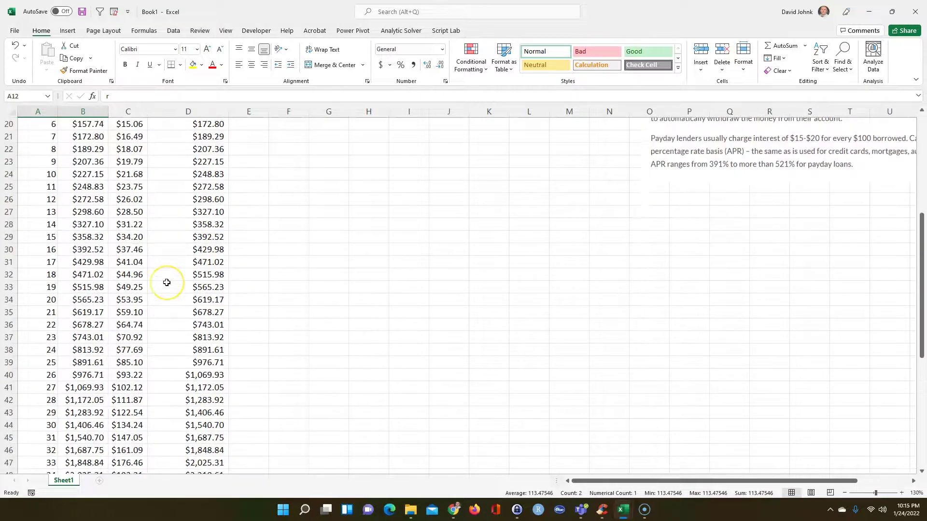
scroll(166, 284, up, 6)
scroll(166, 283, up, 7)
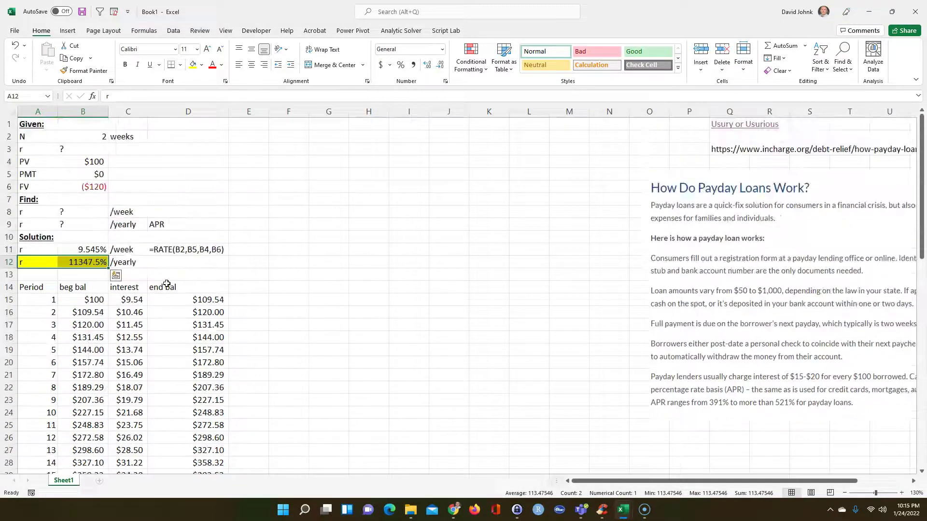
click(163, 350)
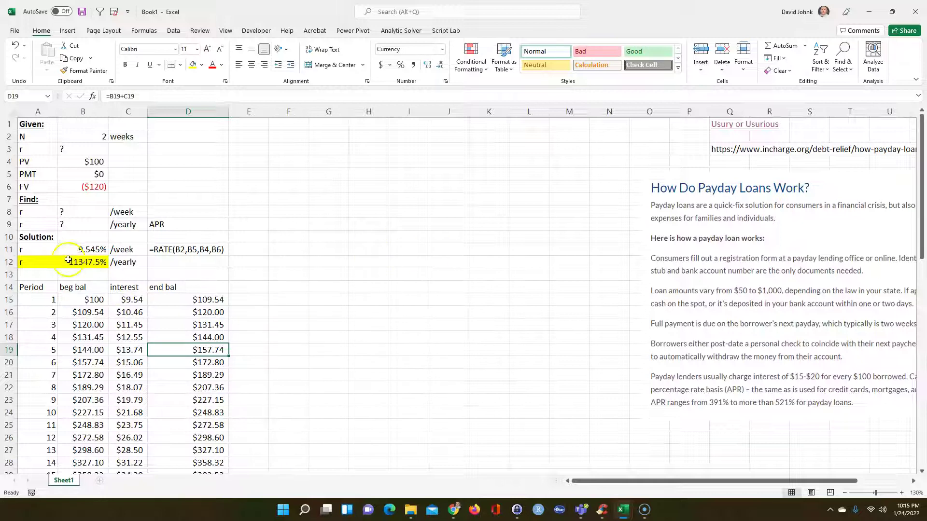
drag(43, 261, 72, 260)
click(302, 299)
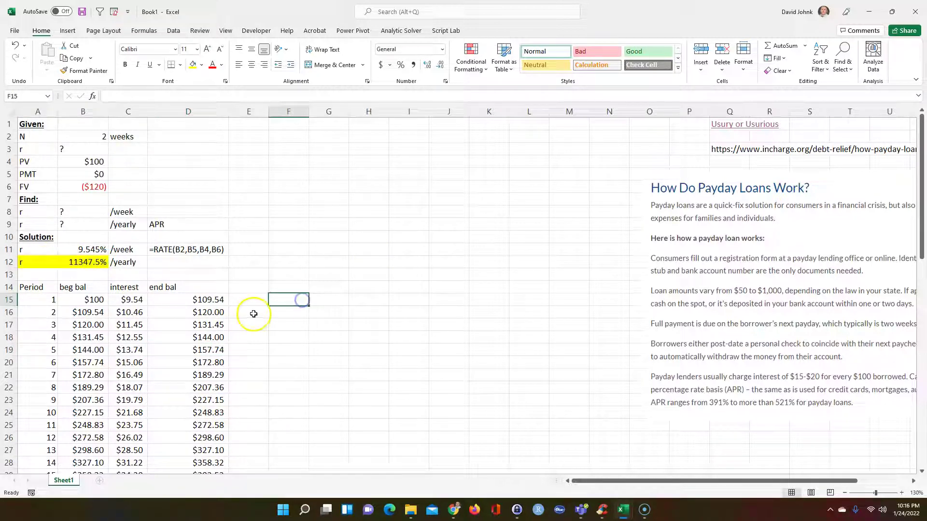
drag(46, 262, 77, 261)
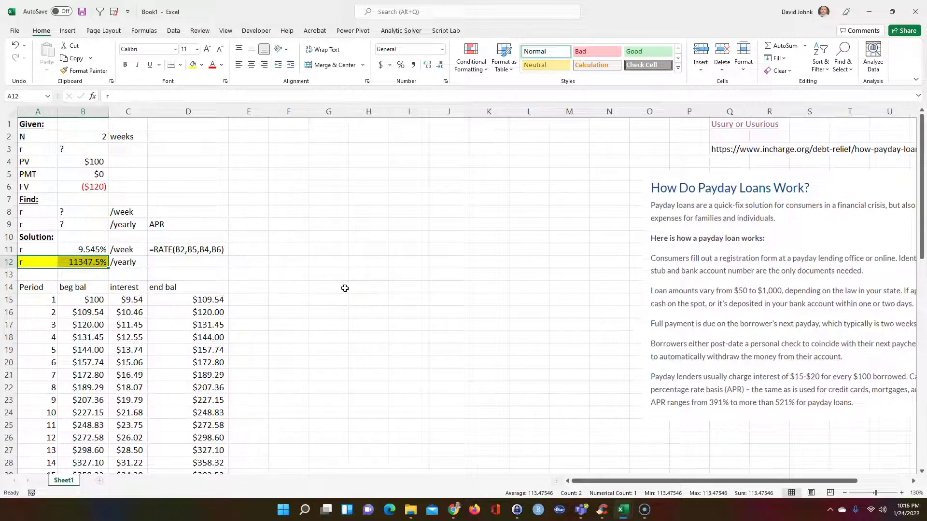
click(303, 329)
click(151, 351)
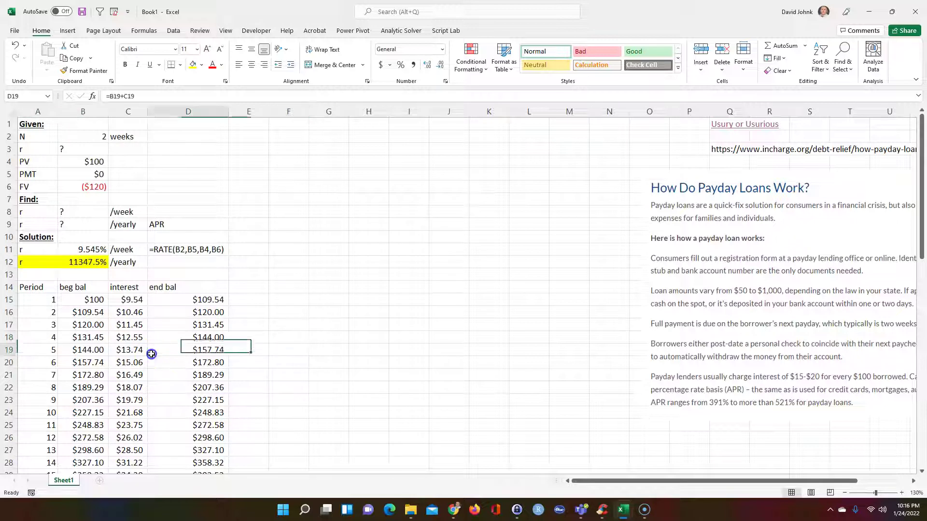
click(95, 346)
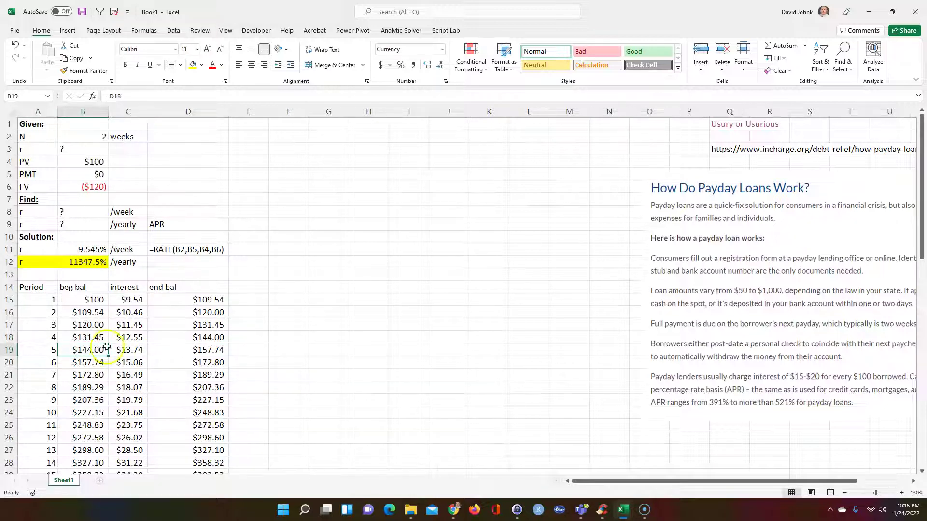
click(139, 342)
click(123, 362)
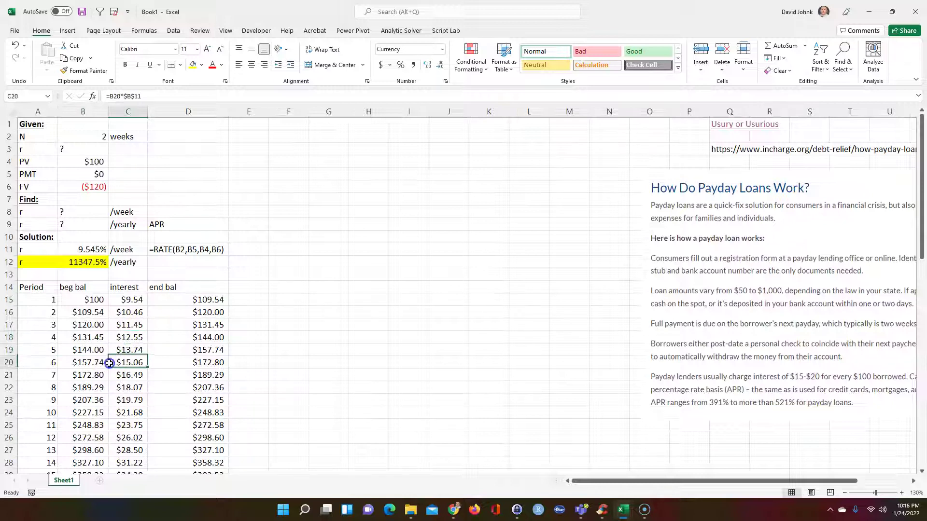
click(82, 313)
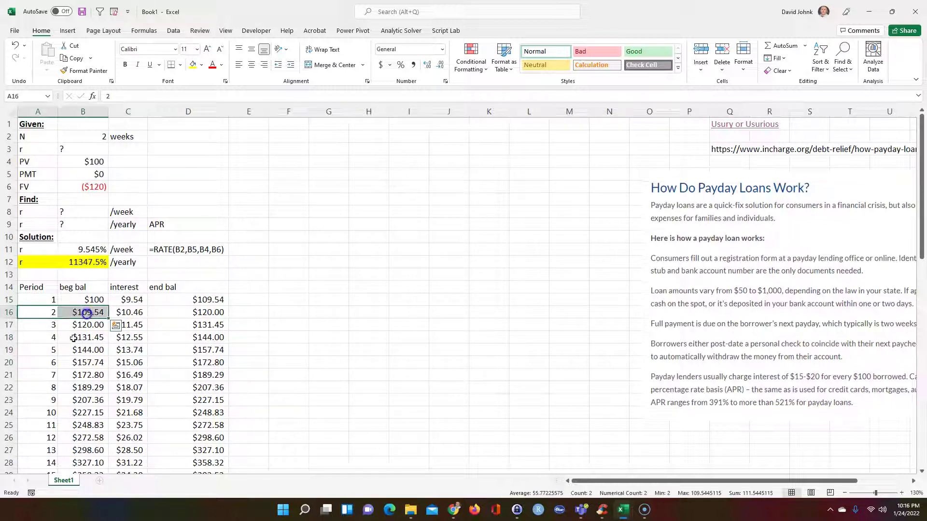
click(80, 325)
click(83, 348)
click(46, 299)
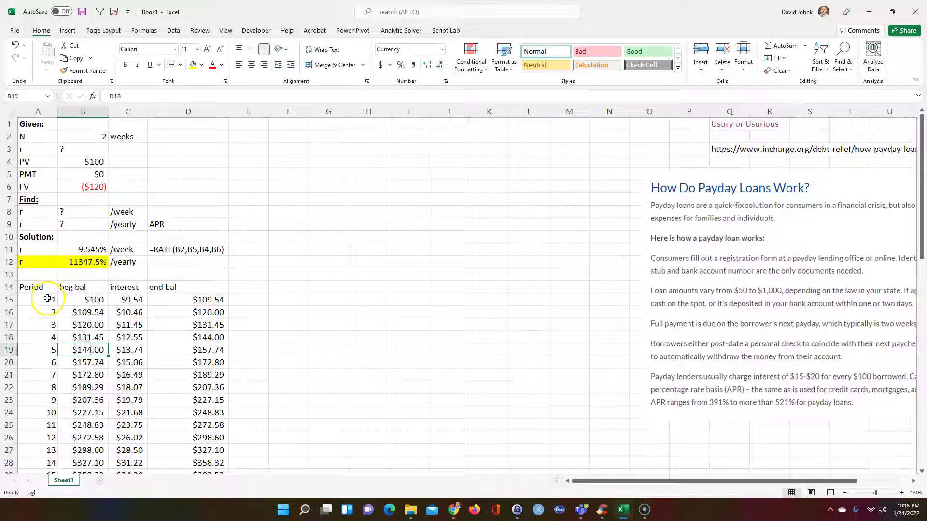
click(74, 299)
click(80, 340)
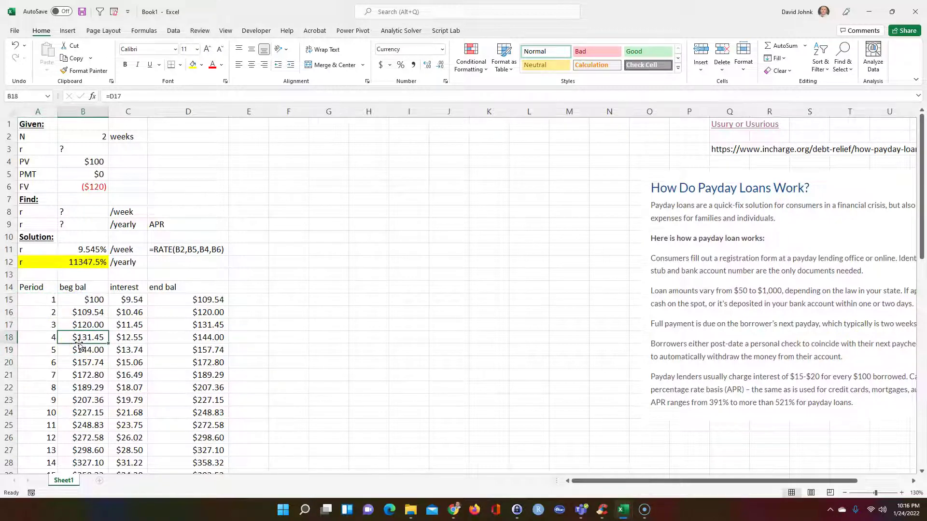